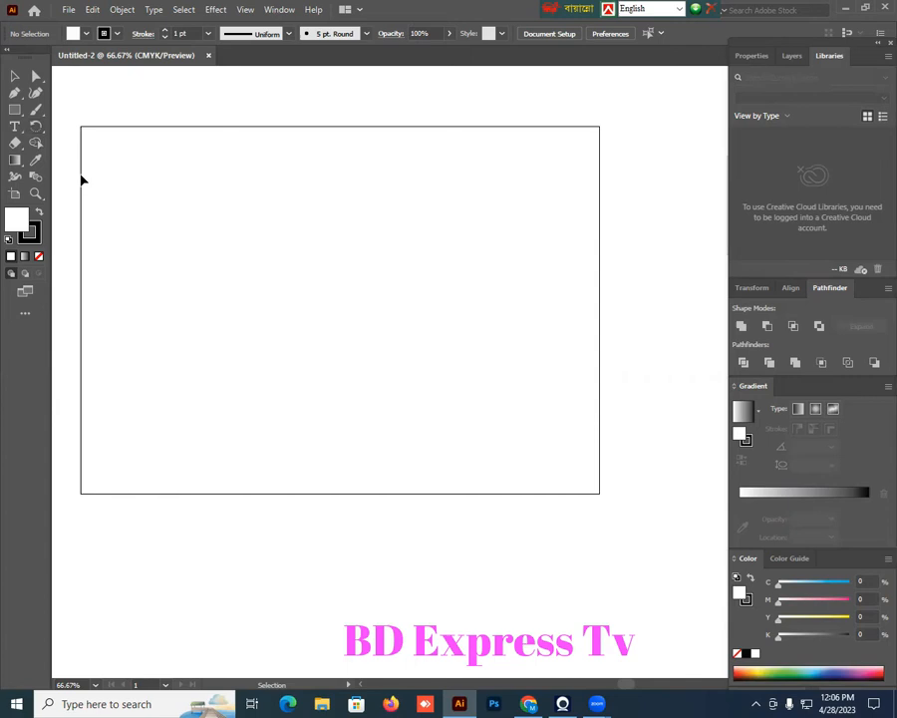
# Draw a large circle in the upper left part of the artboard and remove its fill, keeping the black outline
pyautogui.click(14, 112)
pyautogui.moveTo(13, 118); pyautogui.dragTo(66, 128)
pyautogui.moveTo(258, 247); pyautogui.dragTo(325, 342)
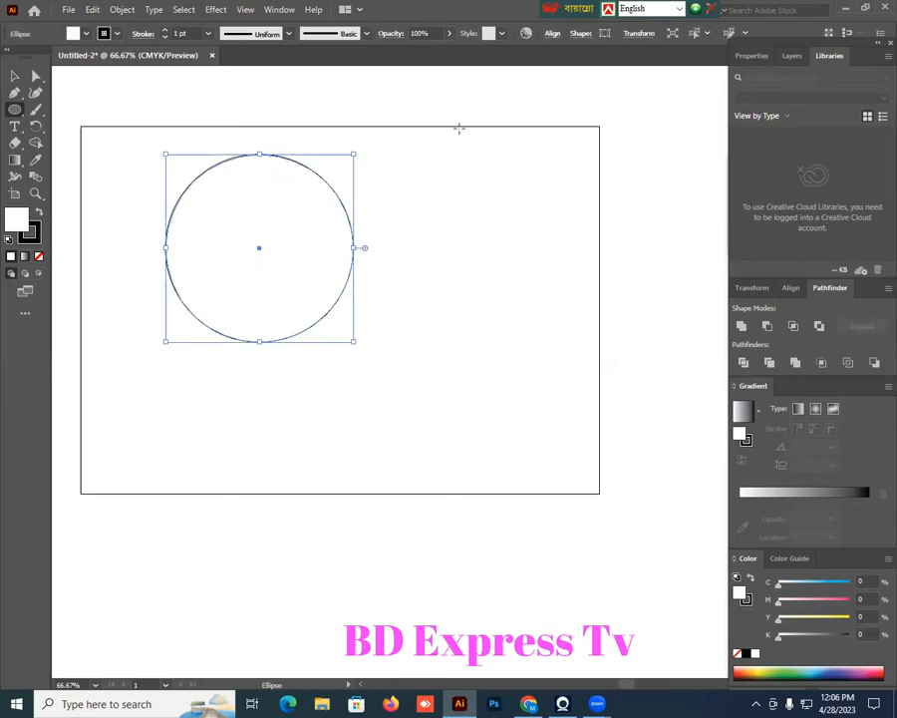
pyautogui.click(13, 77)
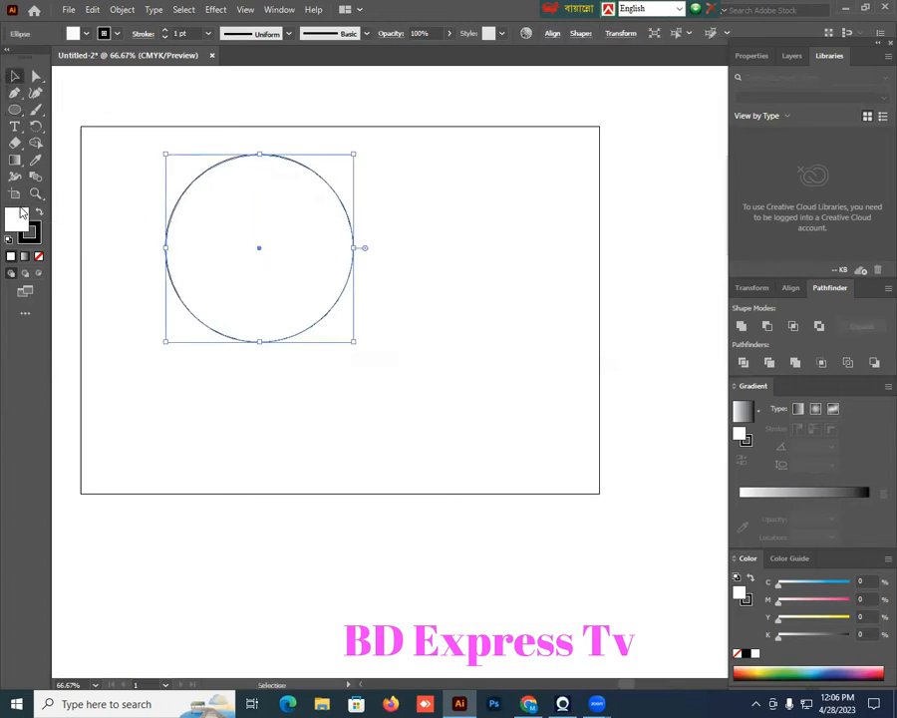
pyautogui.click(37, 257)
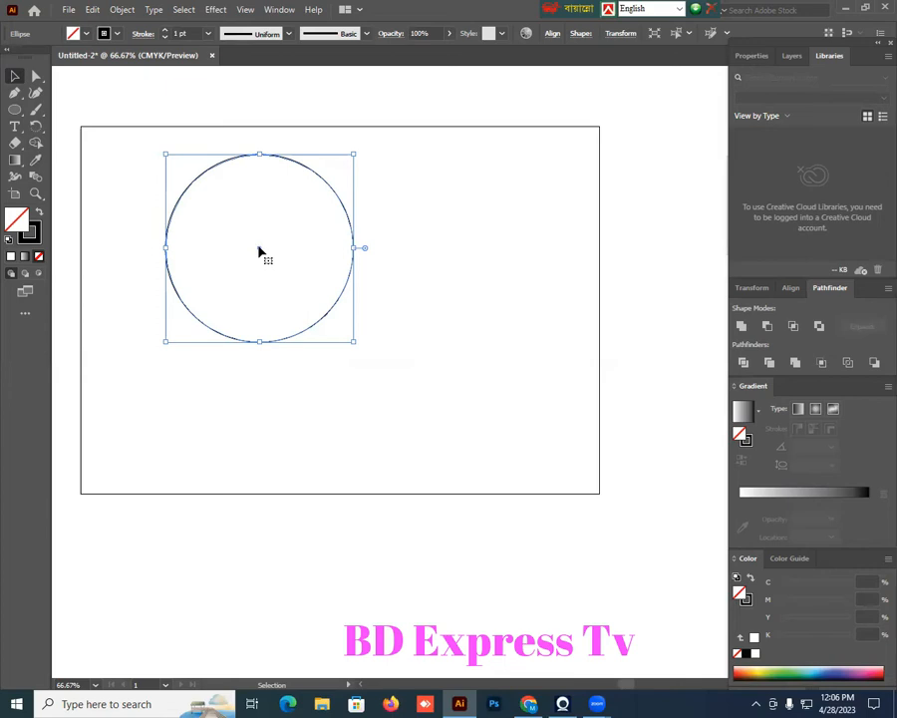
# Duplicate the circle horizontally by one radius and intersect the two overlapping circles into a single petal shape
pyautogui.moveTo(258, 251); pyautogui.dragTo(354, 254)
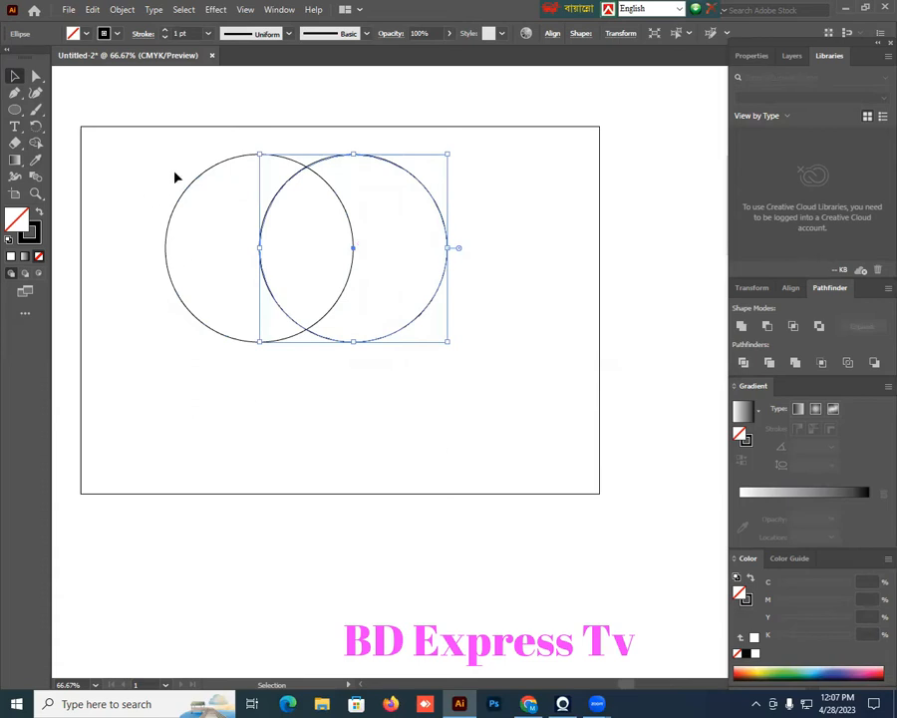
pyautogui.moveTo(167, 157); pyautogui.dragTo(483, 403)
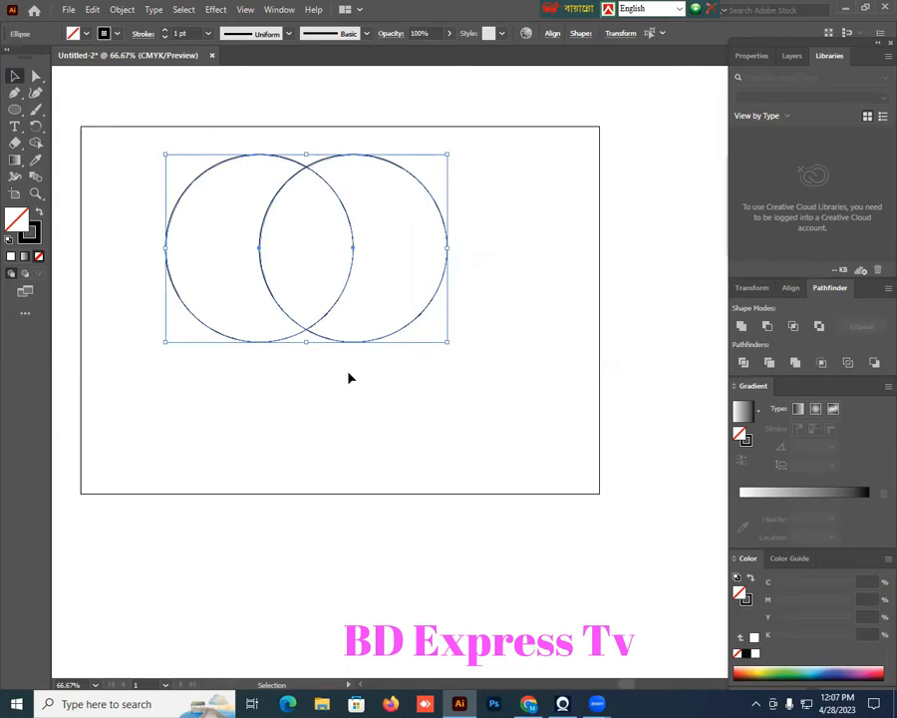
pyautogui.click(794, 326)
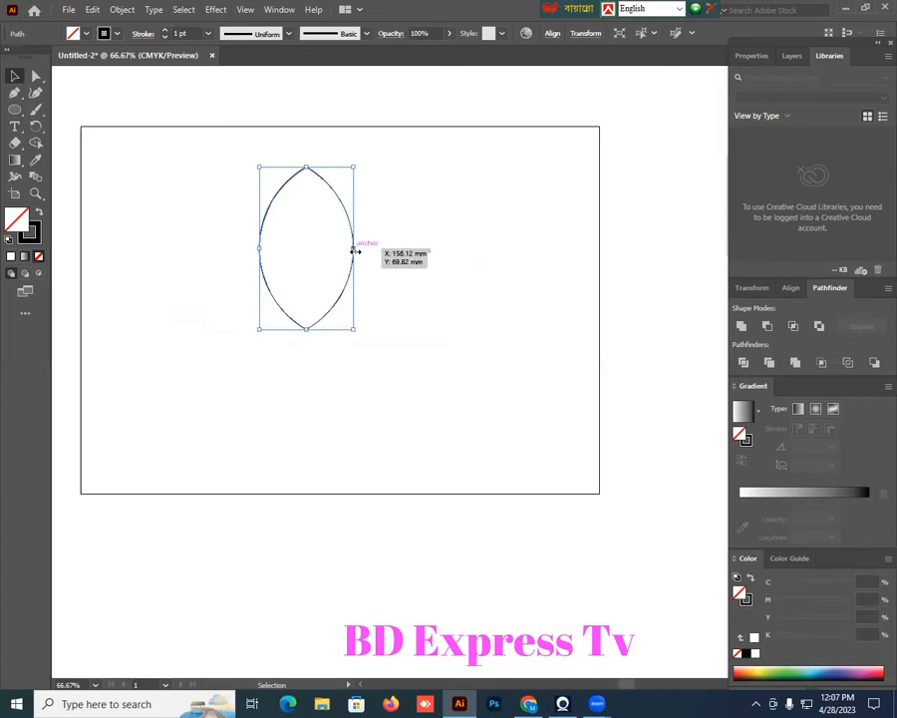
# Narrow the petal symmetrically about its center, then scale it down slightly
pyautogui.moveTo(355, 247); pyautogui.dragTo(342, 251)
pyautogui.moveTo(340, 169); pyautogui.dragTo(336, 181)
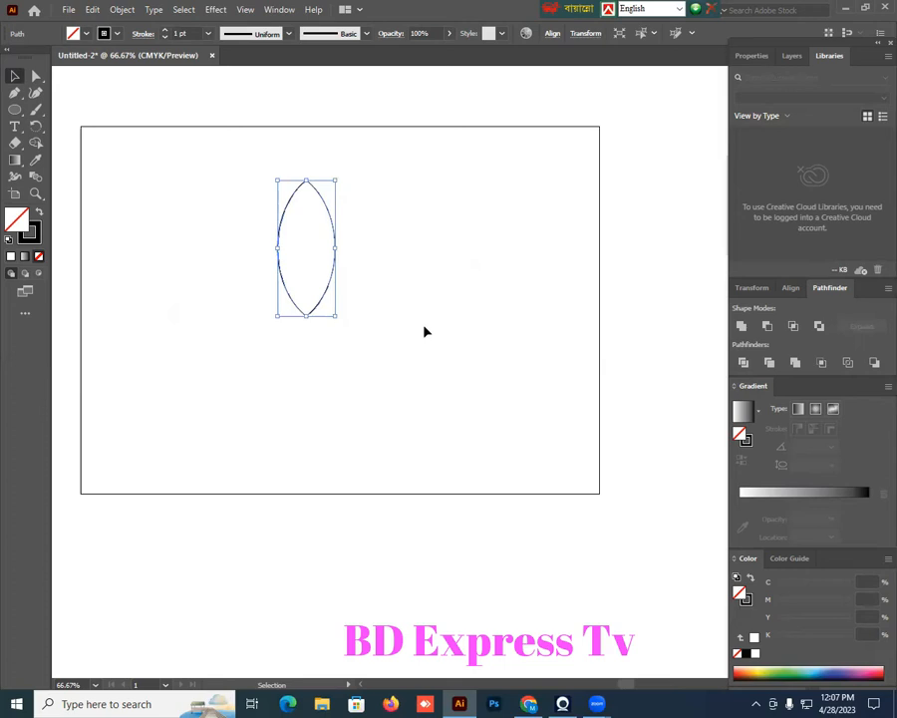
# Create a copy of the petal rotated 45° about its lower tip, with the rotation preview enabled
pyautogui.moveTo(239, 171); pyautogui.dragTo(359, 332)
pyautogui.moveTo(36, 129); pyautogui.dragTo(72, 128)
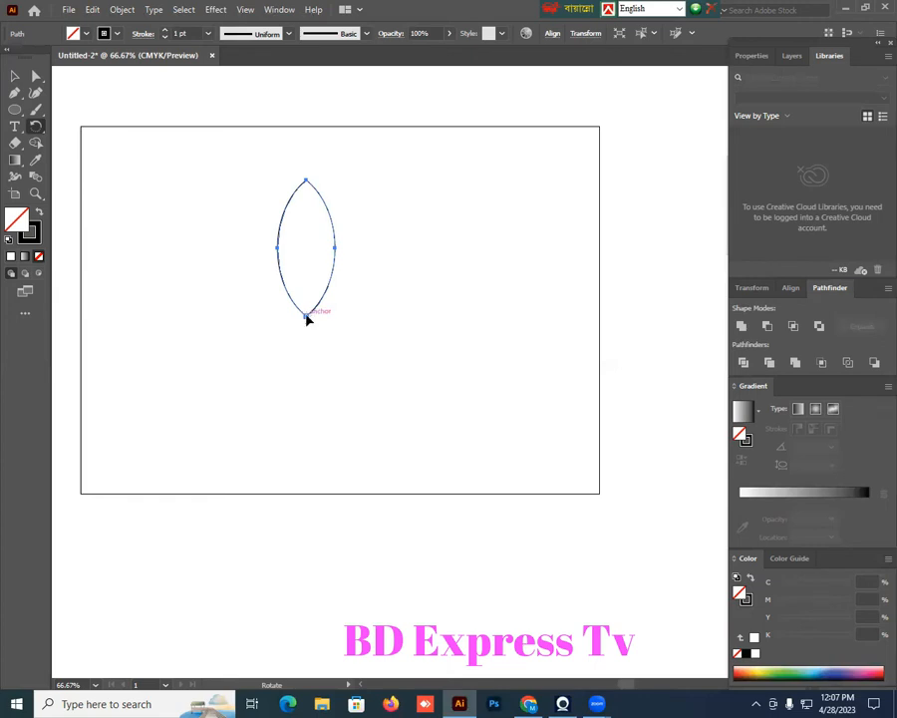
pyautogui.keyDown('alt'); pyautogui.click(306, 315); pyautogui.keyUp('alt')
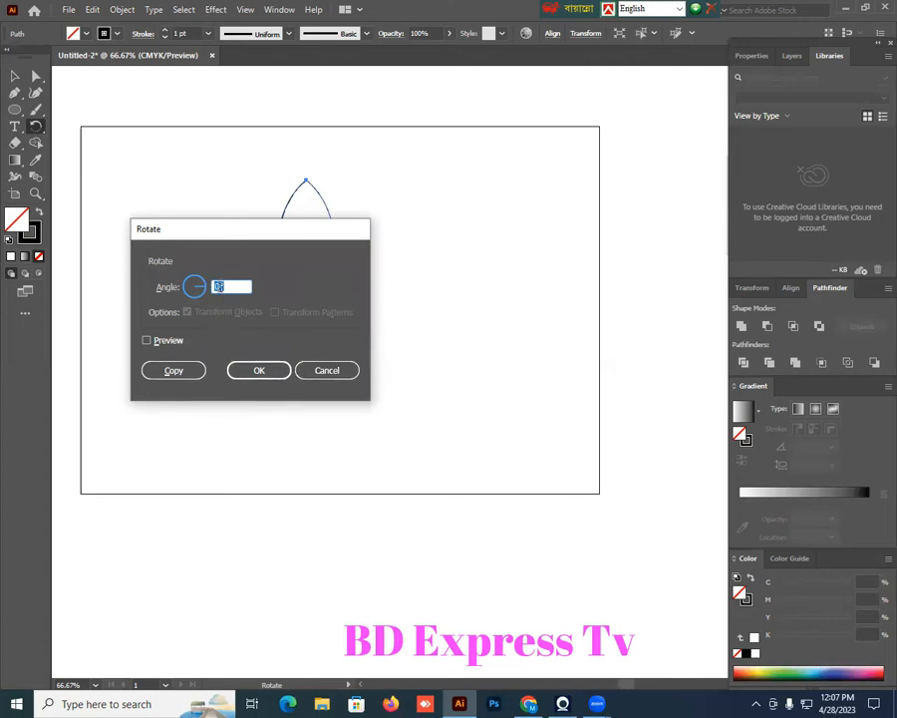
pyautogui.click(146, 341)
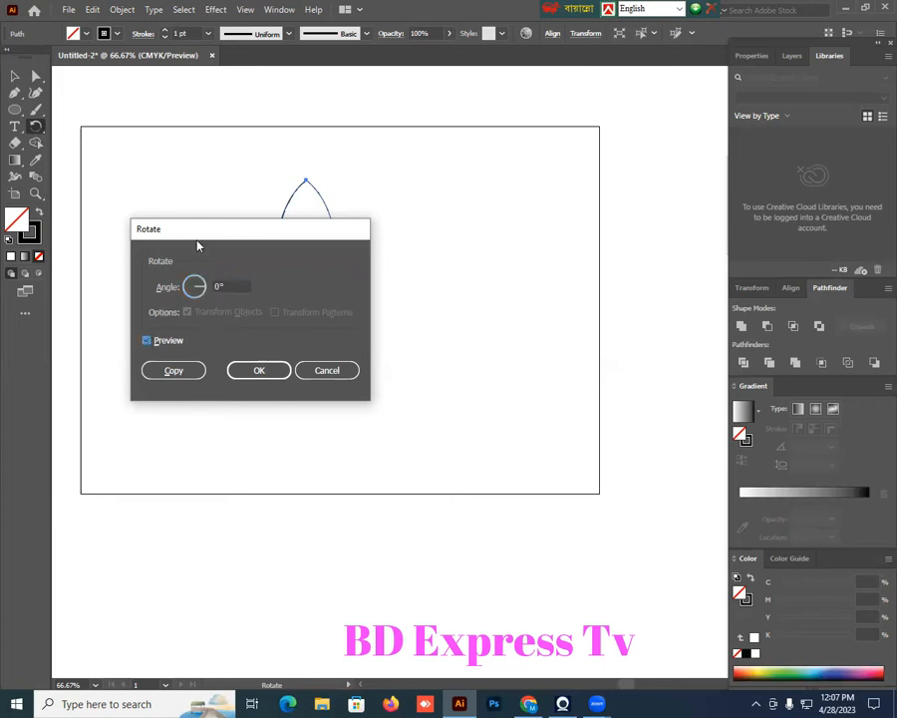
pyautogui.moveTo(197, 245); pyautogui.dragTo(202, 308)
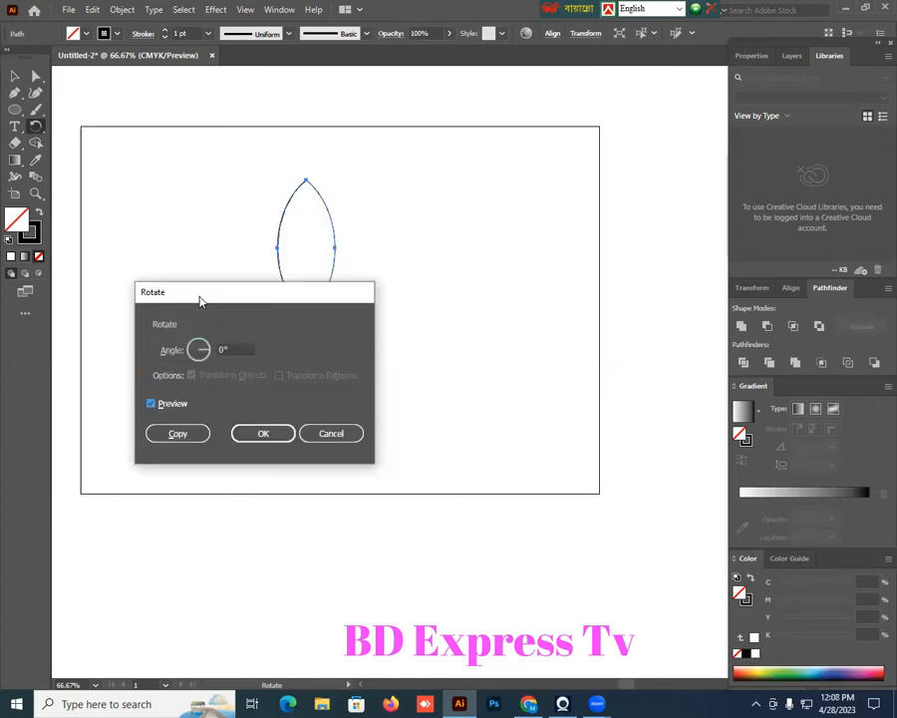
pyautogui.click(224, 348)
pyautogui.write('45')
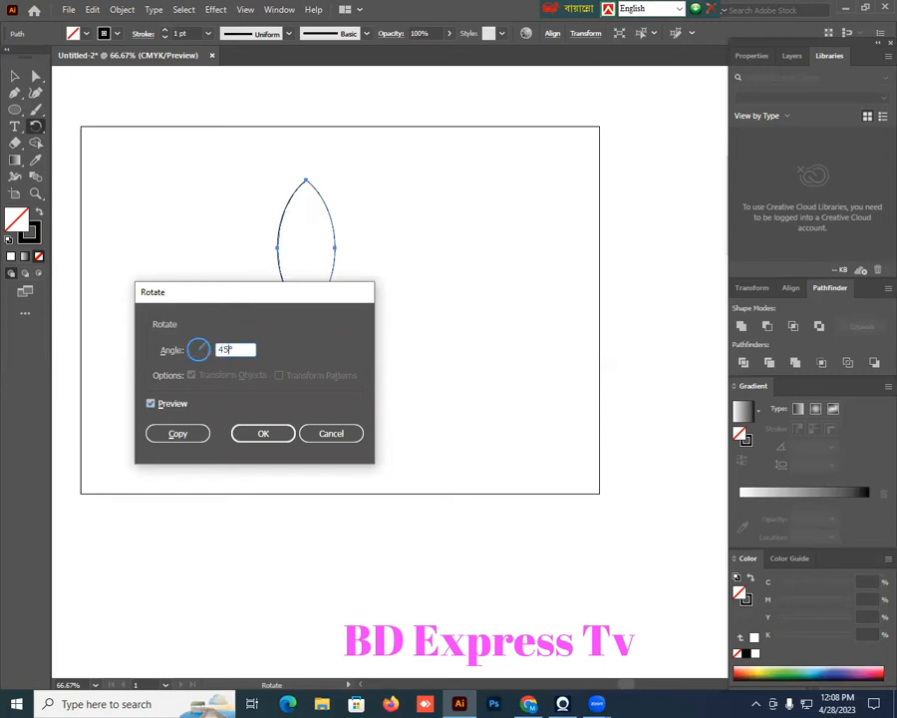
pyautogui.moveTo(232, 303); pyautogui.dragTo(472, 277)
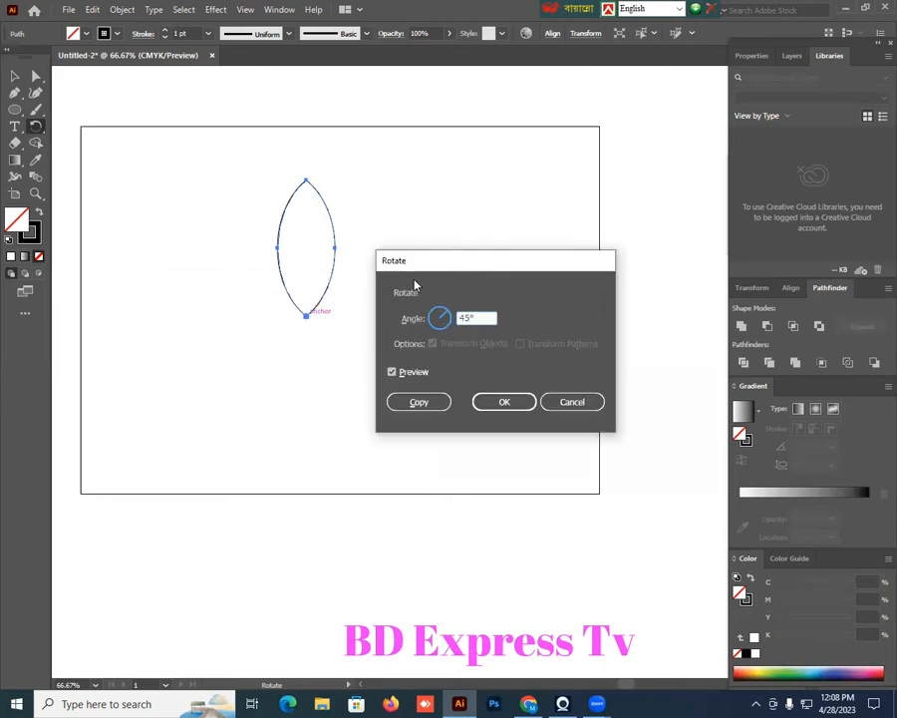
pyautogui.click(419, 403)
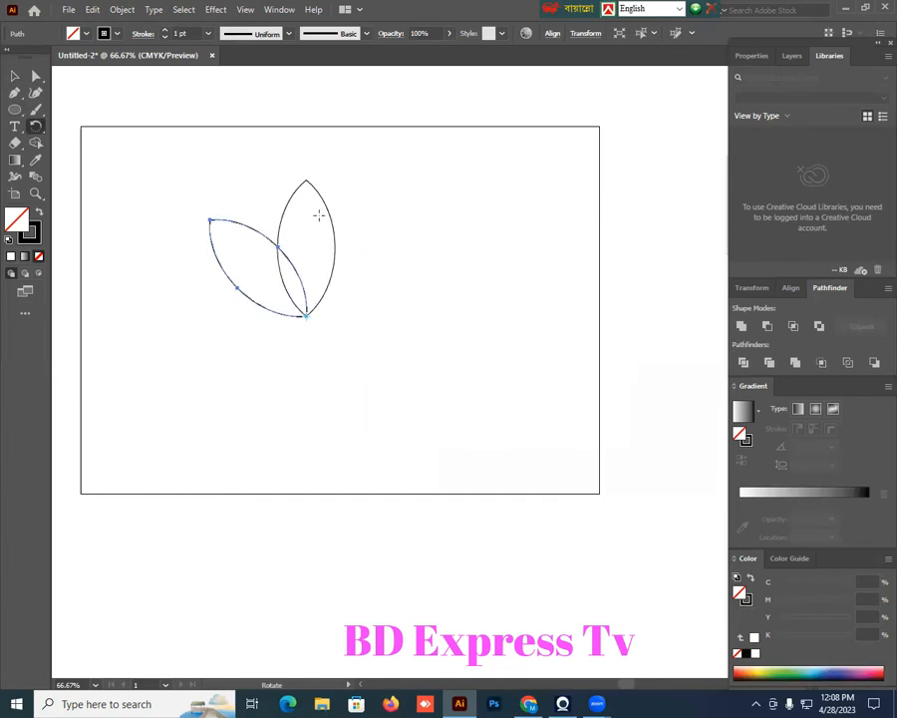
# Repeat the 45° rotated copy around the shared tip until the petals form a full eight-petal flower
pyautogui.press('v')
pyautogui.hotkey('ctrl', 'd')
pyautogui.hotkey('ctrl', 'd')
pyautogui.hotkey('ctrl', 'd')
pyautogui.hotkey('ctrl', 'd')
pyautogui.hotkey('ctrl', 'd')
pyautogui.hotkey('ctrl', 'd')
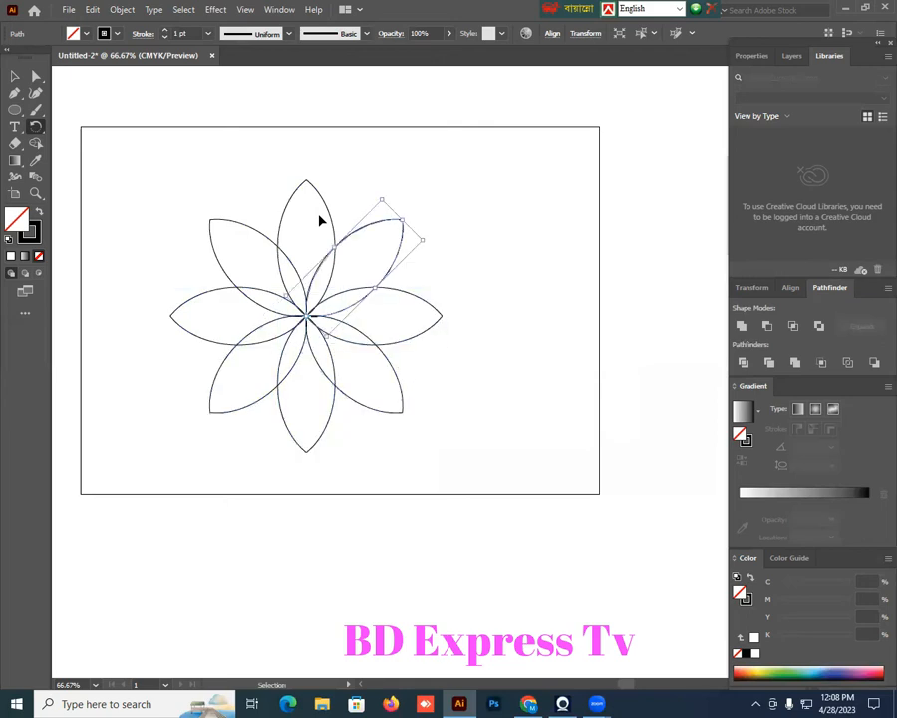
pyautogui.click(13, 78)
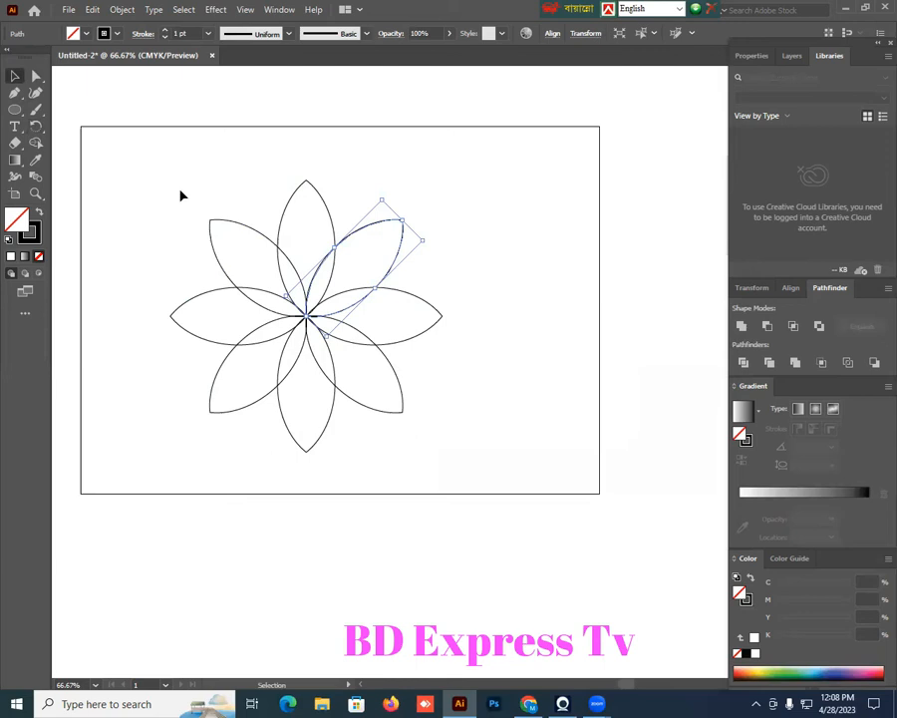
pyautogui.moveTo(180, 195); pyautogui.dragTo(431, 425)
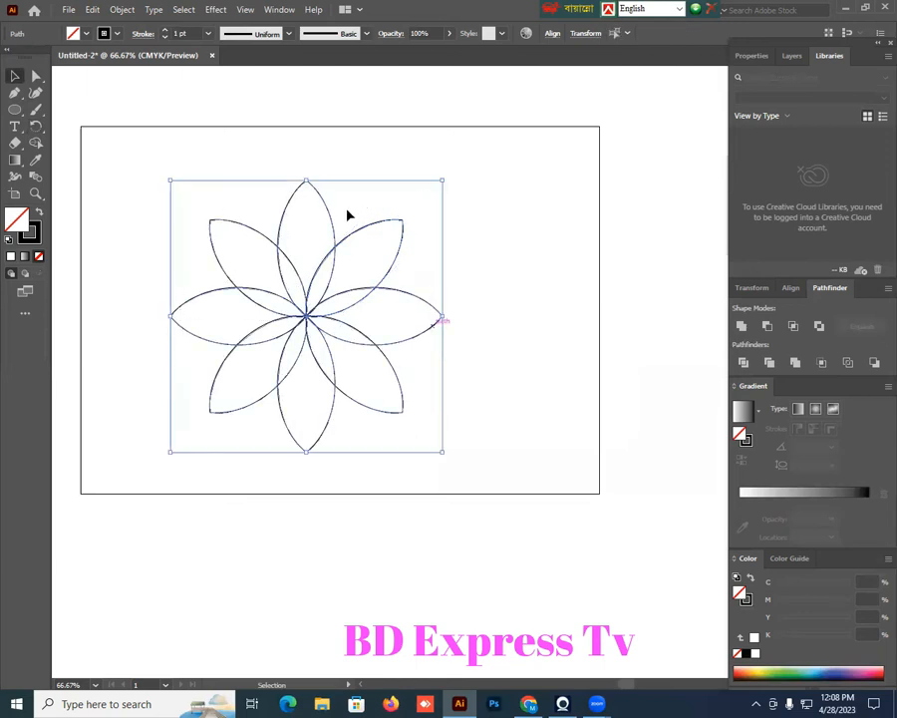
pyautogui.click(341, 159)
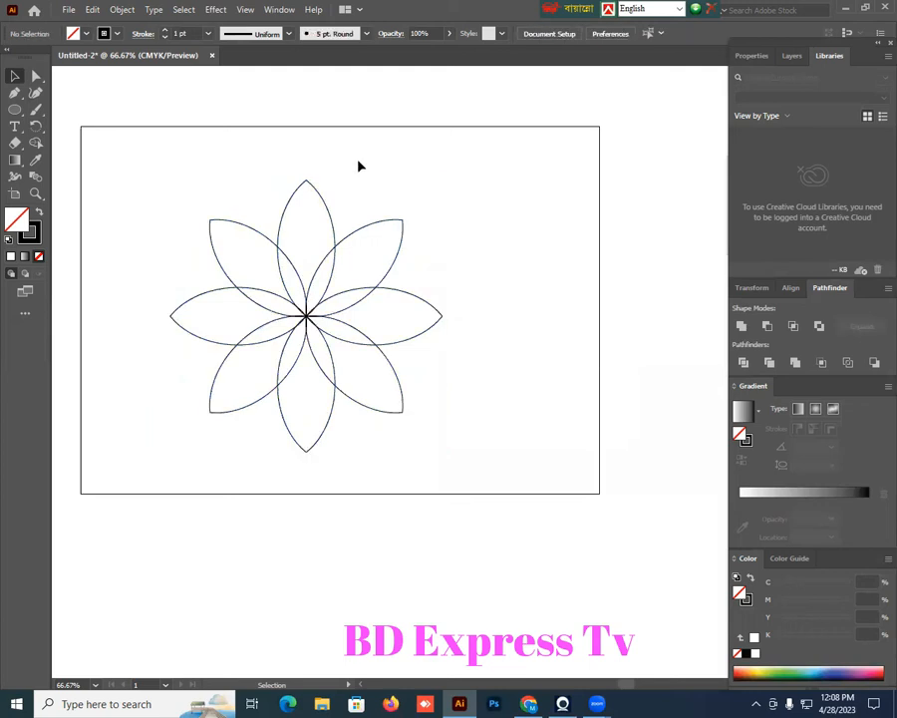
# Undo all the rotated petal copies until only the single upright petal is left
pyautogui.press('a')
pyautogui.hotkey('ctrl', 'z')
pyautogui.hotkey('ctrl', 'z')
pyautogui.hotkey('ctrl', 'z')
pyautogui.hotkey('ctrl', 'z')
pyautogui.hotkey('ctrl', 'z')
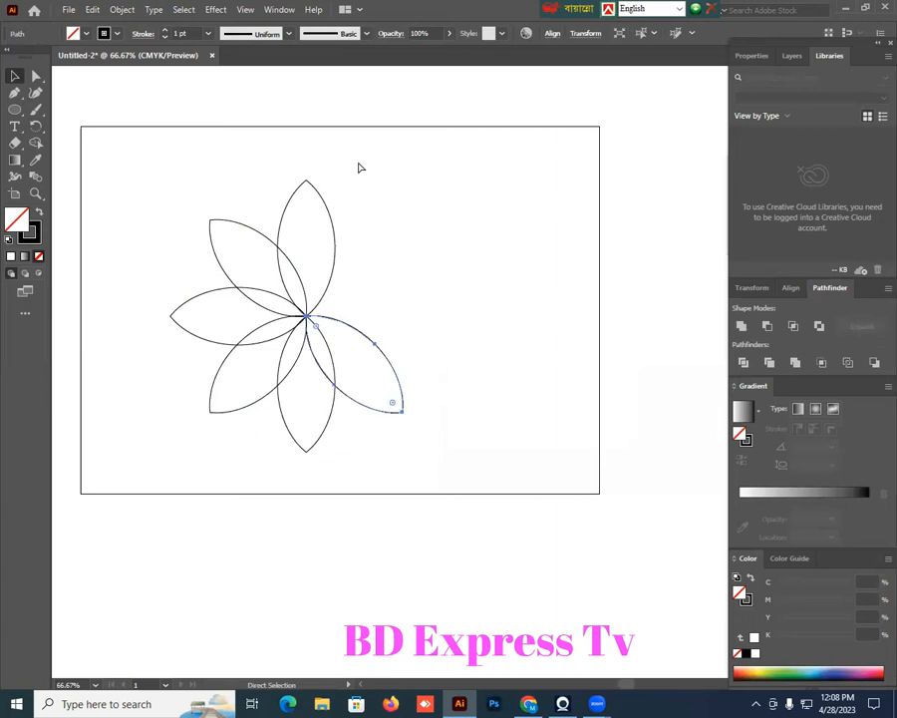
pyautogui.hotkey('ctrl', 'z')
pyautogui.hotkey('ctrl', 'z')
pyautogui.hotkey('ctrl', 'z')
pyautogui.hotkey('ctrl', 'z')
pyautogui.press('v')
pyautogui.moveTo(240, 144); pyautogui.dragTo(400, 353)
pyautogui.click(36, 127)
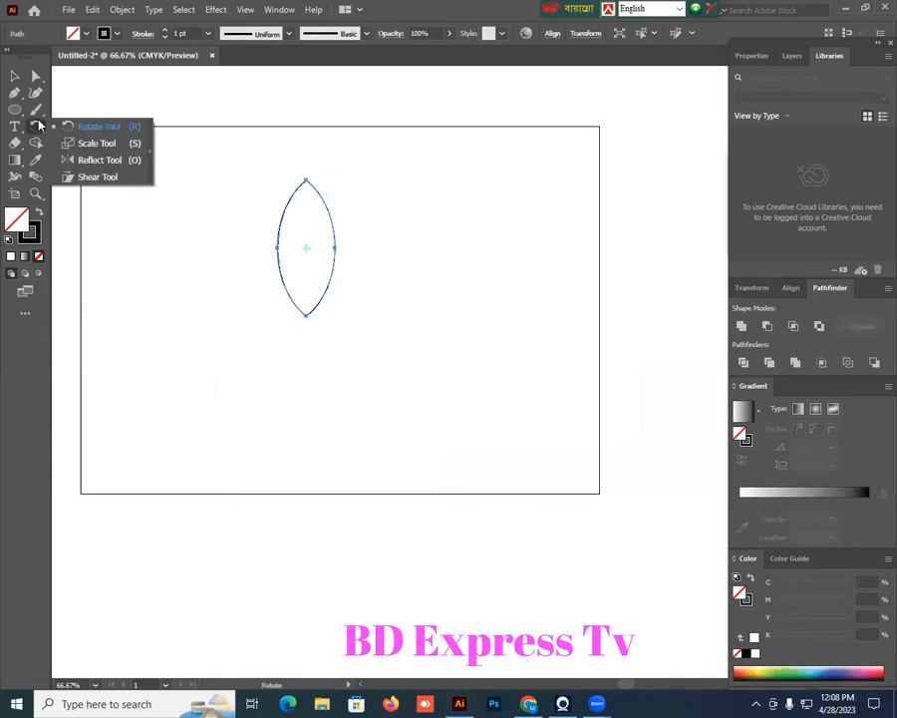
pyautogui.click(306, 315)
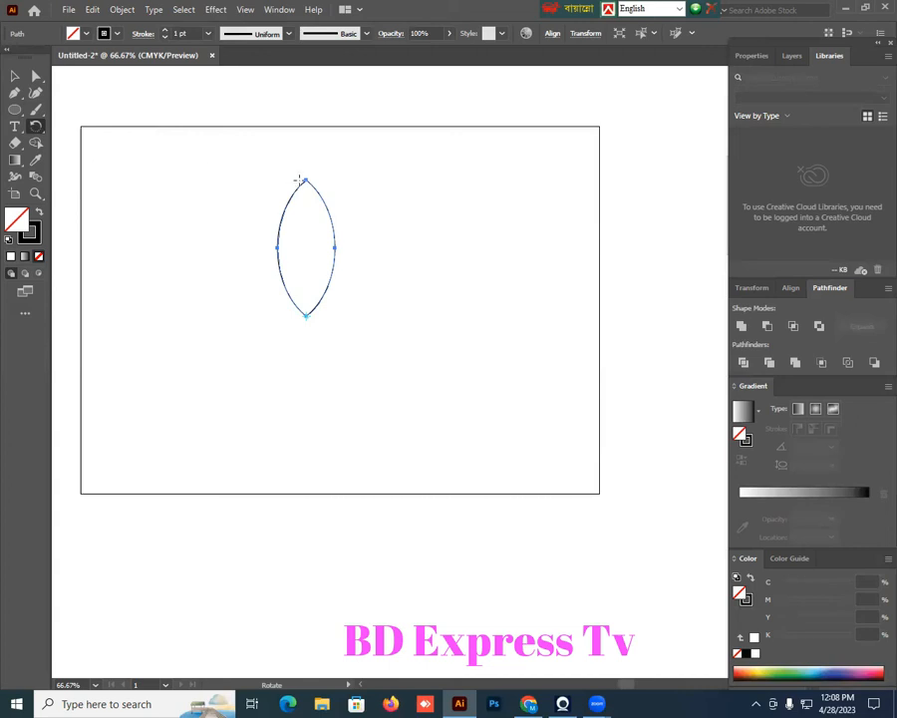
pyautogui.click(15, 77)
pyautogui.moveTo(244, 172); pyautogui.dragTo(381, 304)
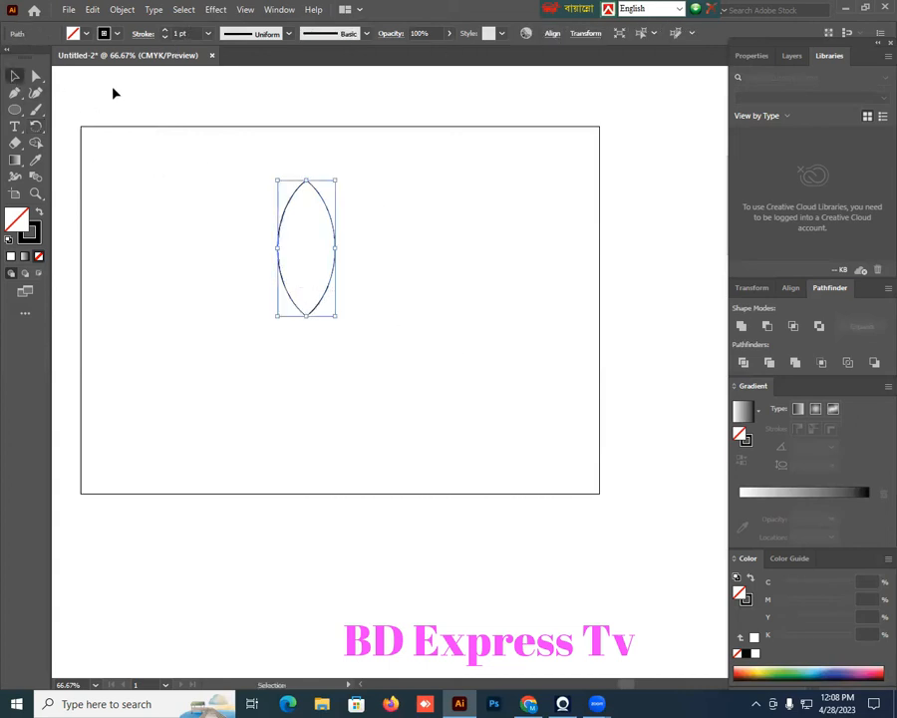
# Make a copy of the upright petal rotated 45° about its bottom anchor point
pyautogui.click(36, 126)
pyautogui.moveTo(40, 126); pyautogui.dragTo(88, 124)
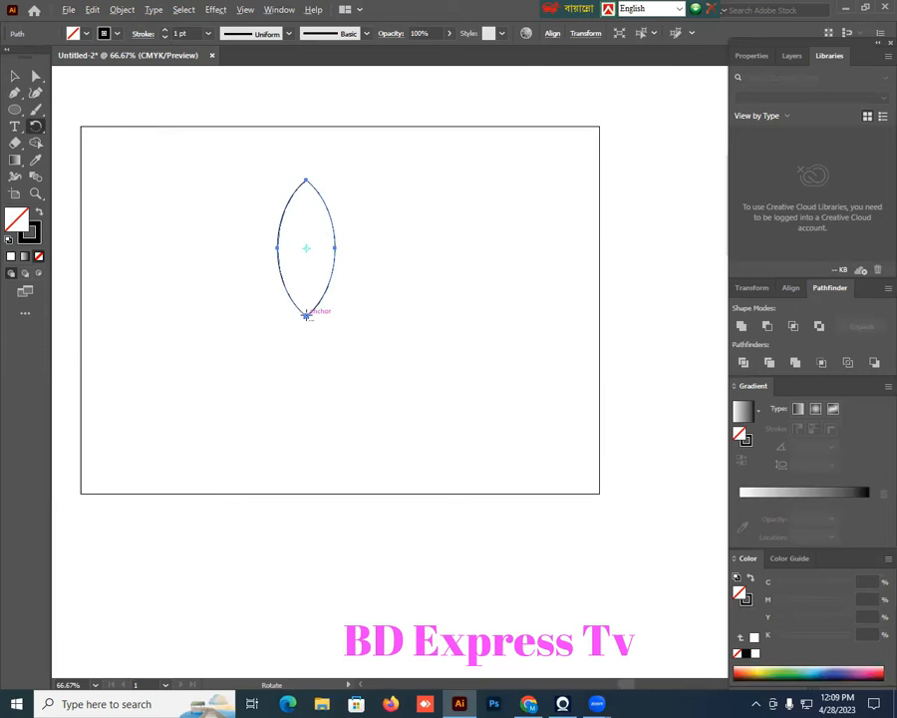
pyautogui.keyDown('alt'); pyautogui.click(306, 315); pyautogui.keyUp('alt')
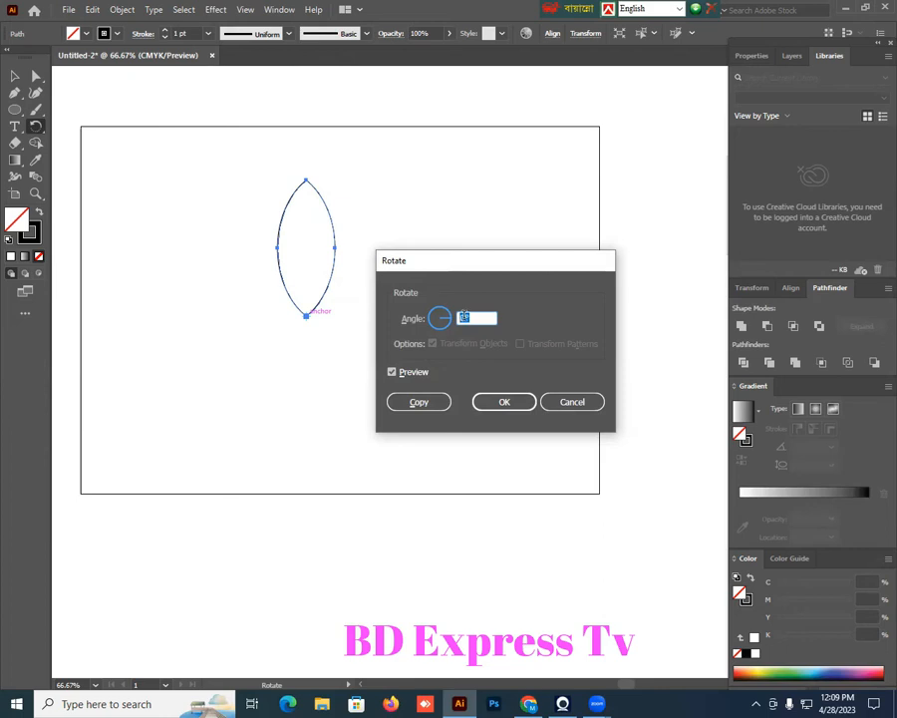
pyautogui.write('45')
pyautogui.click(419, 404)
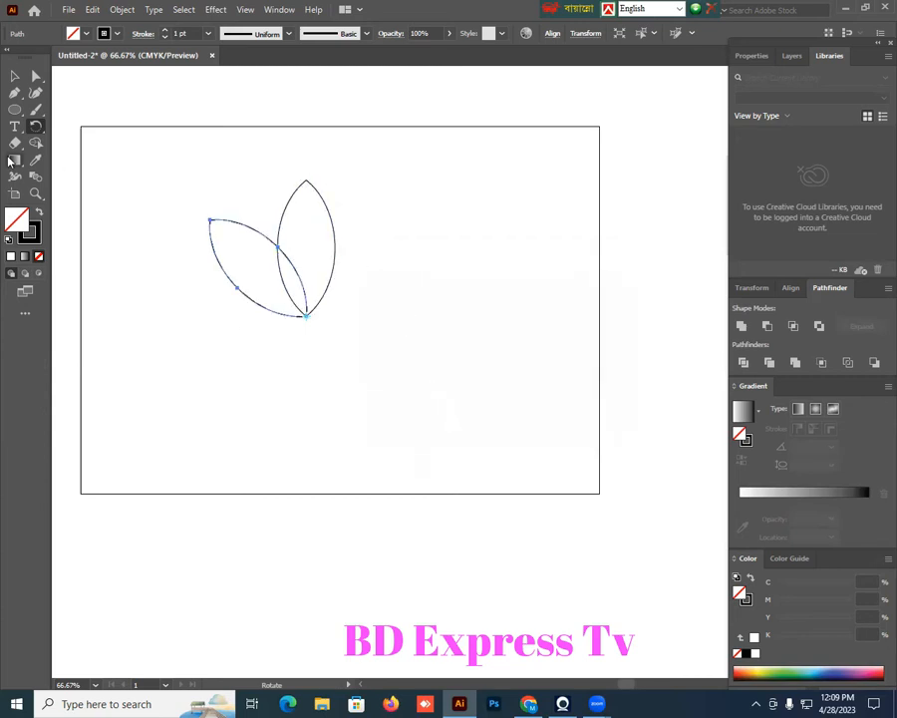
# Repeat the last rotated copy around the common tip to complete a ring of eight petals
pyautogui.hotkey('ctrl', 'd')
pyautogui.hotkey('ctrl', 'd')
pyautogui.hotkey('ctrl', 'd')
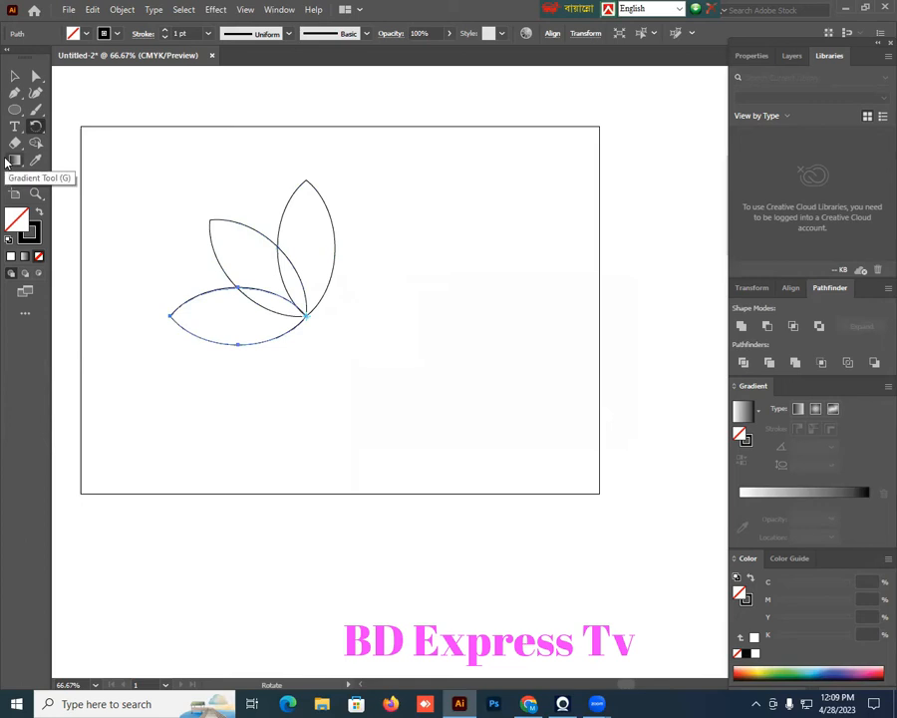
pyautogui.hotkey('ctrl', 'd')
pyautogui.hotkey('ctrl', 'd')
pyautogui.hotkey('ctrl', 'd')
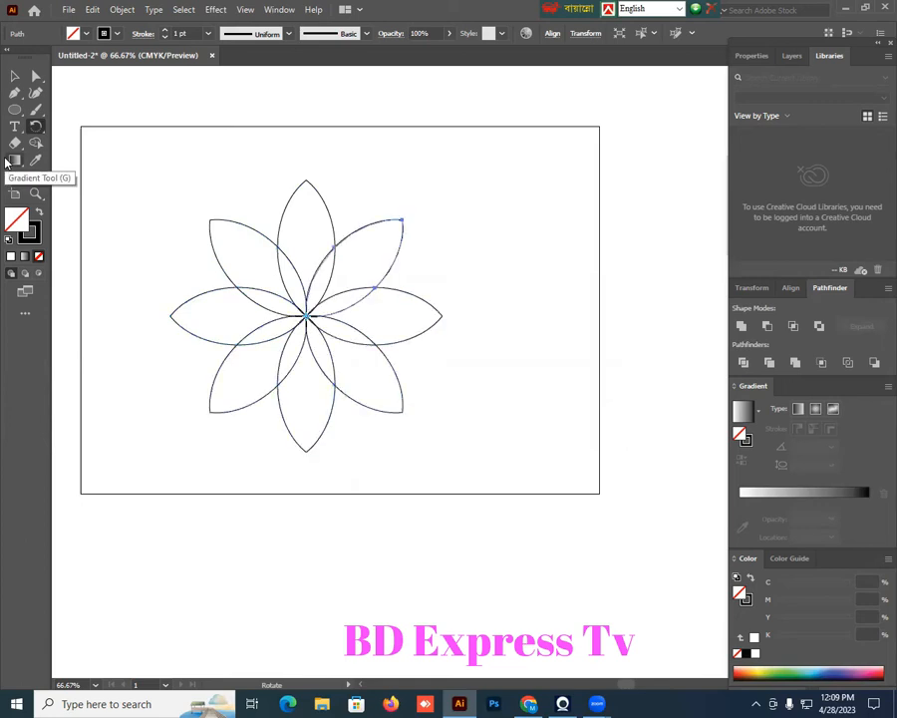
# Select the whole eight-petal flower and create a copy of it rotated 22.5° about its center
pyautogui.click(15, 76)
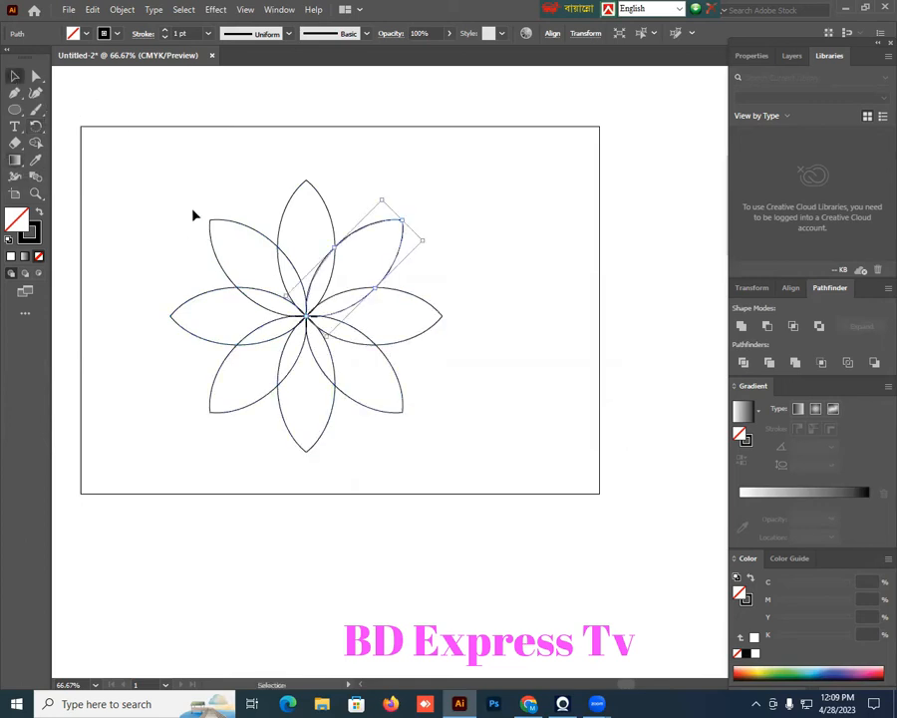
pyautogui.click(176, 170)
pyautogui.moveTo(140, 176); pyautogui.dragTo(470, 451)
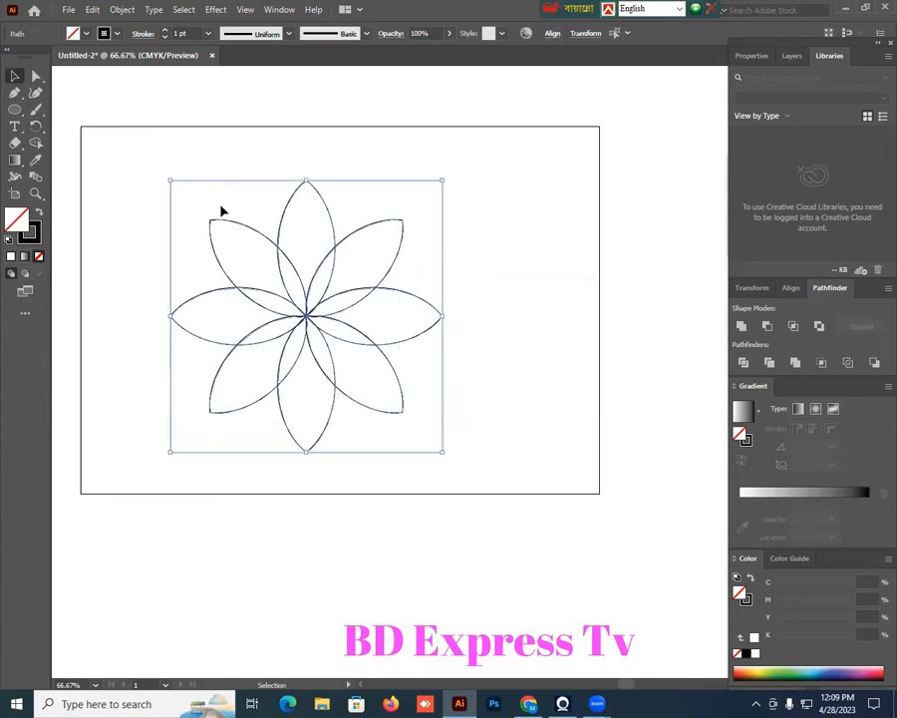
pyautogui.moveTo(36, 126); pyautogui.dragTo(87, 125)
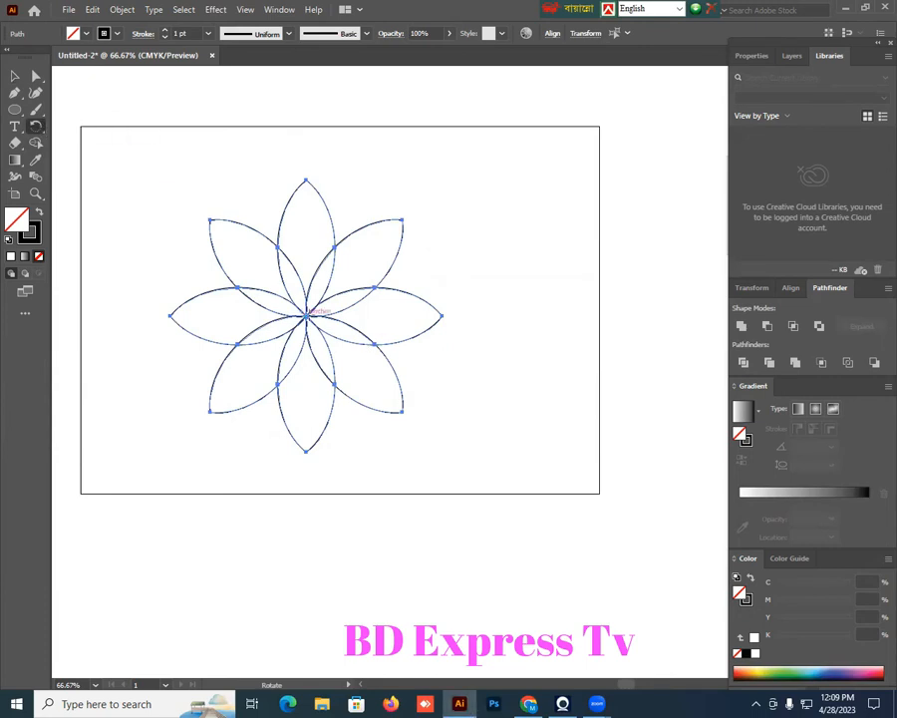
pyautogui.keyDown('alt'); pyautogui.click(306, 316); pyautogui.keyUp('alt')
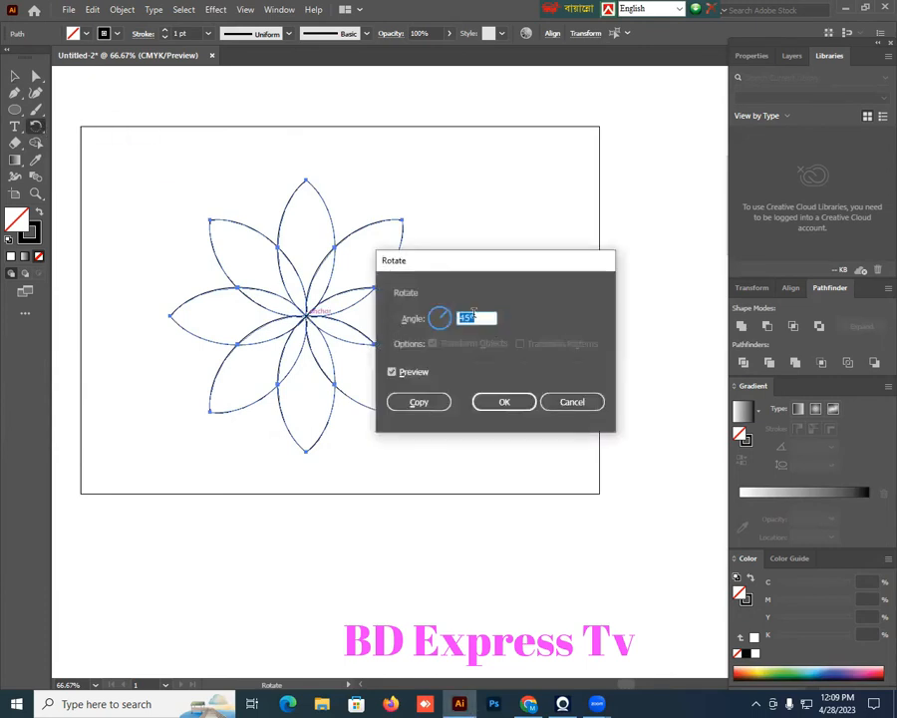
pyautogui.write('22.')
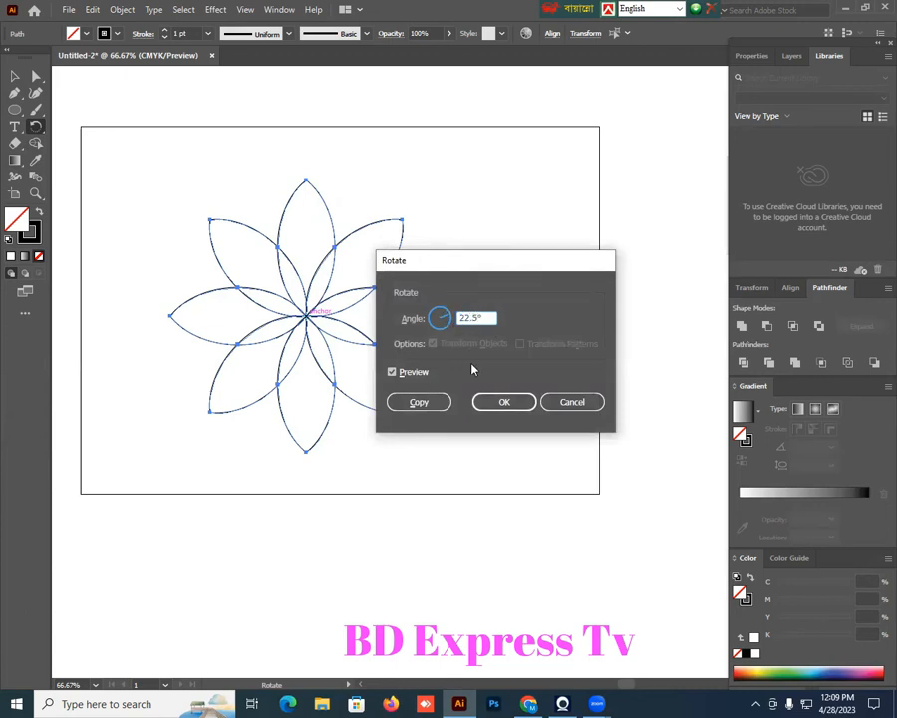
pyautogui.click(419, 405)
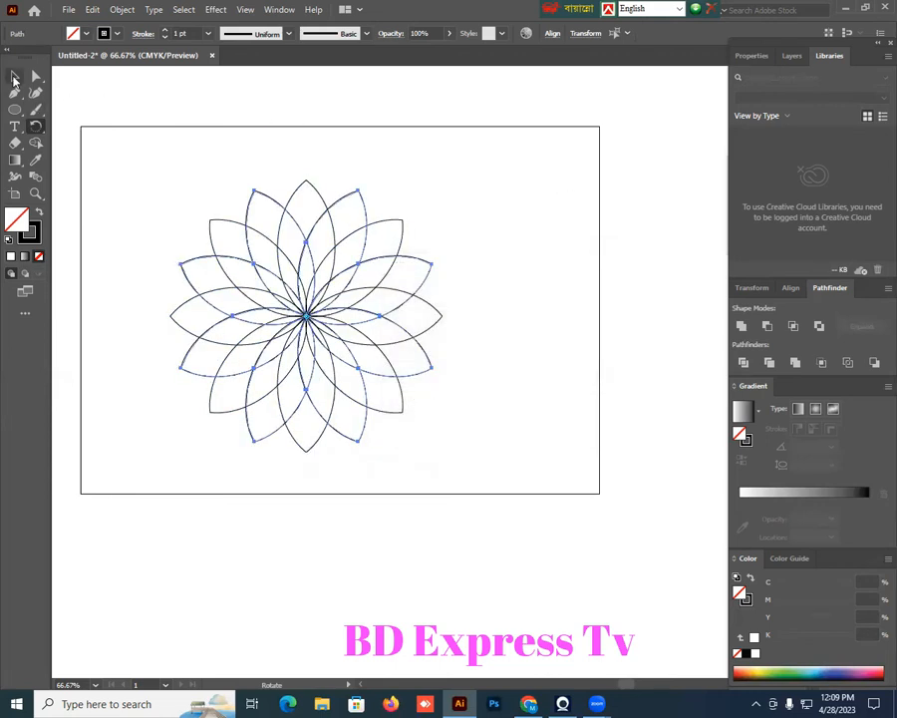
# Delete the seven lower petals of the flower, leaving the upper fan of nine petals as a lotus shape
pyautogui.click(15, 78)
pyautogui.click(464, 210)
pyautogui.moveTo(160, 177); pyautogui.dragTo(579, 300)
pyautogui.click(579, 300)
pyautogui.moveTo(126, 177); pyautogui.dragTo(535, 343)
pyautogui.click(536, 343)
pyautogui.moveTo(165, 368); pyautogui.dragTo(474, 461)
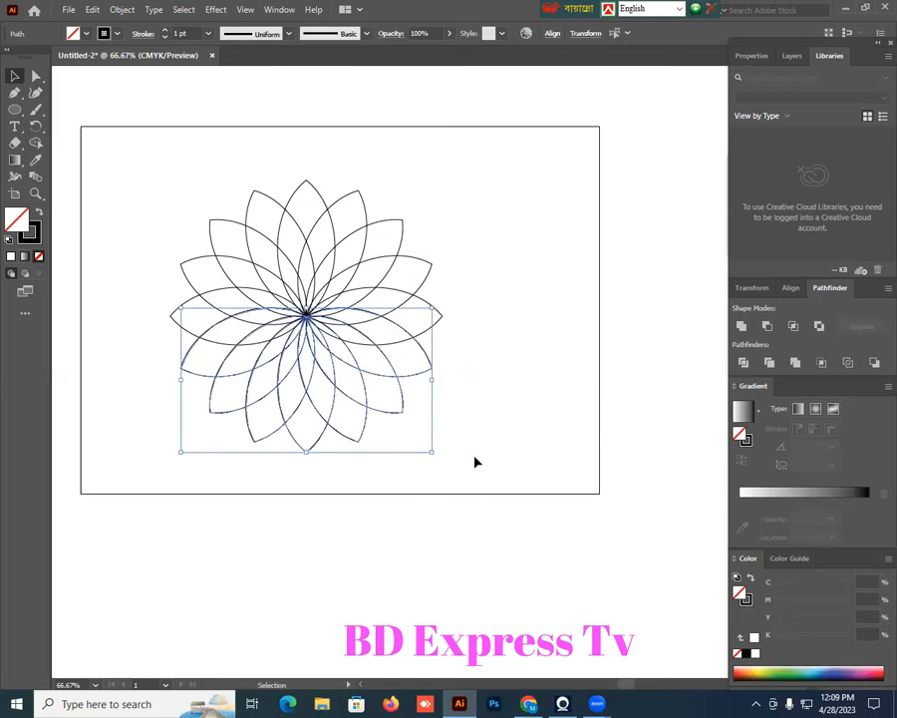
pyautogui.press('Delete')
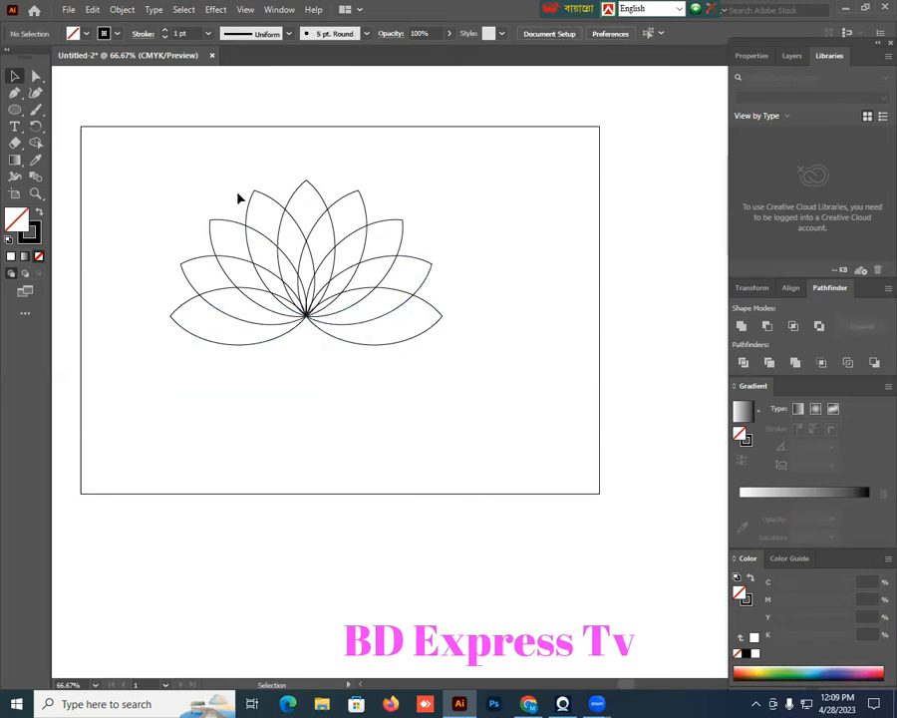
# Select all nine lotus petals and fill them with the default white-to-black linear gradient
pyautogui.moveTo(161, 170); pyautogui.dragTo(496, 371)
pyautogui.click(545, 227)
pyautogui.moveTo(185, 219); pyautogui.dragTo(453, 367)
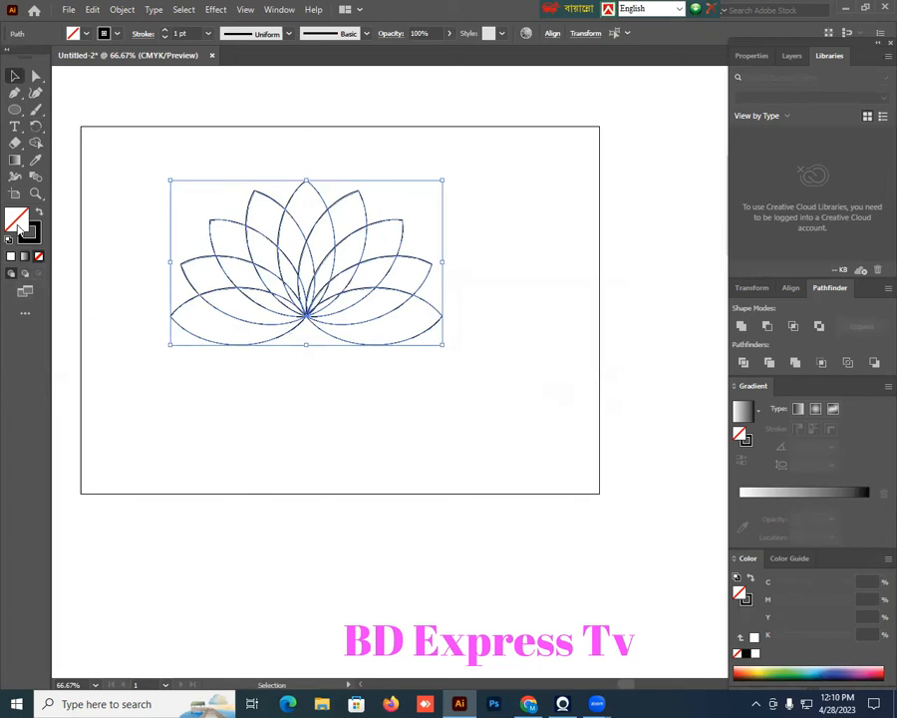
pyautogui.click(24, 257)
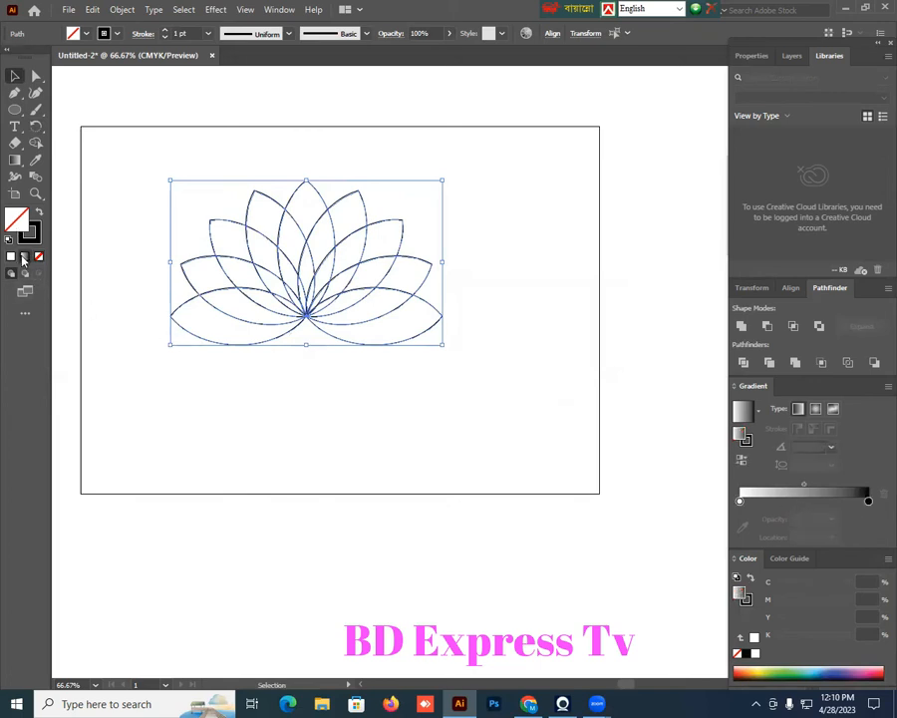
pyautogui.click(257, 395)
# Recolor the black end stop of the petals' gradient to a CMYK pink with C 0, M 92.94, Y 0, K 0
pyautogui.moveTo(166, 185); pyautogui.dragTo(454, 395)
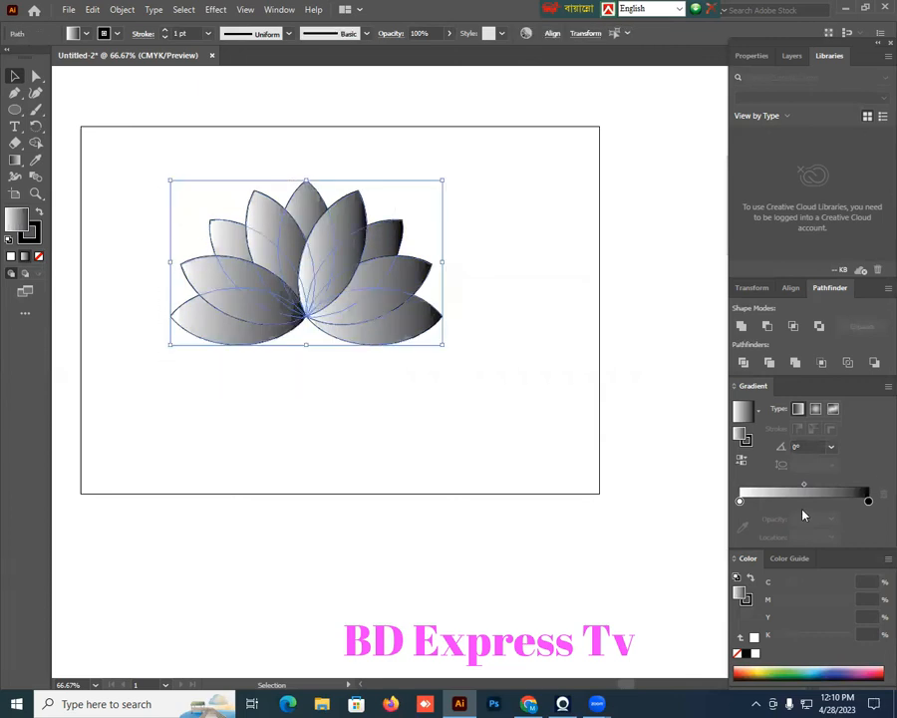
pyautogui.click(868, 503)
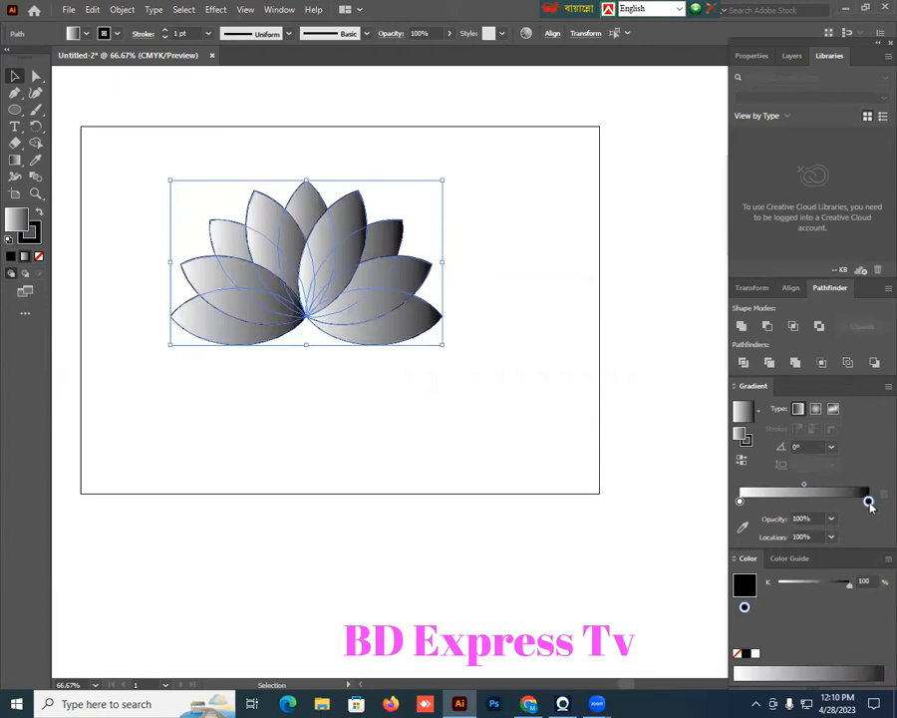
pyautogui.doubleClick(868, 502)
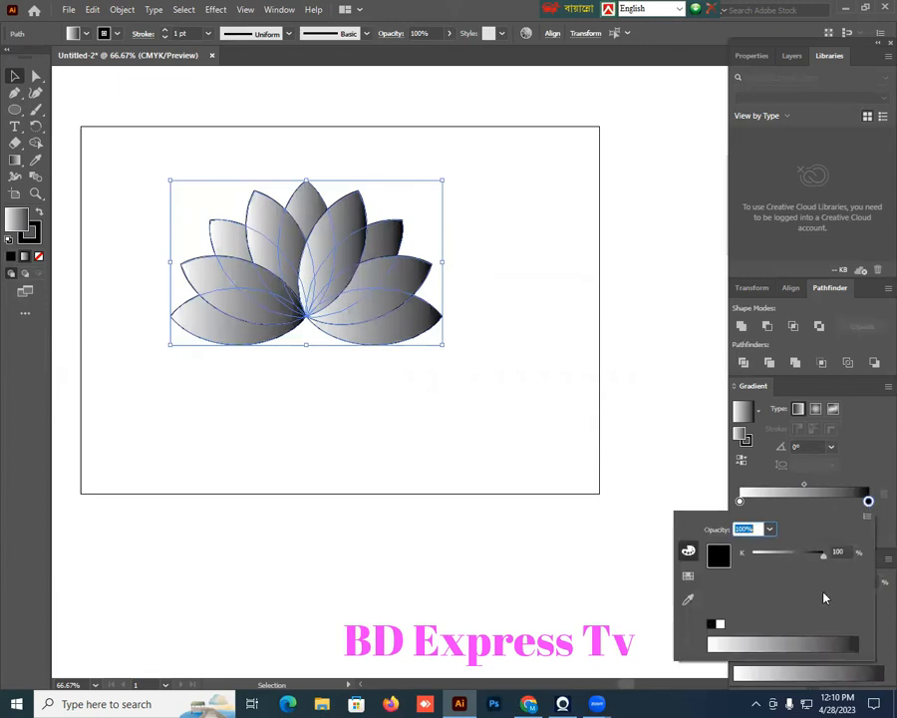
pyautogui.click(867, 517)
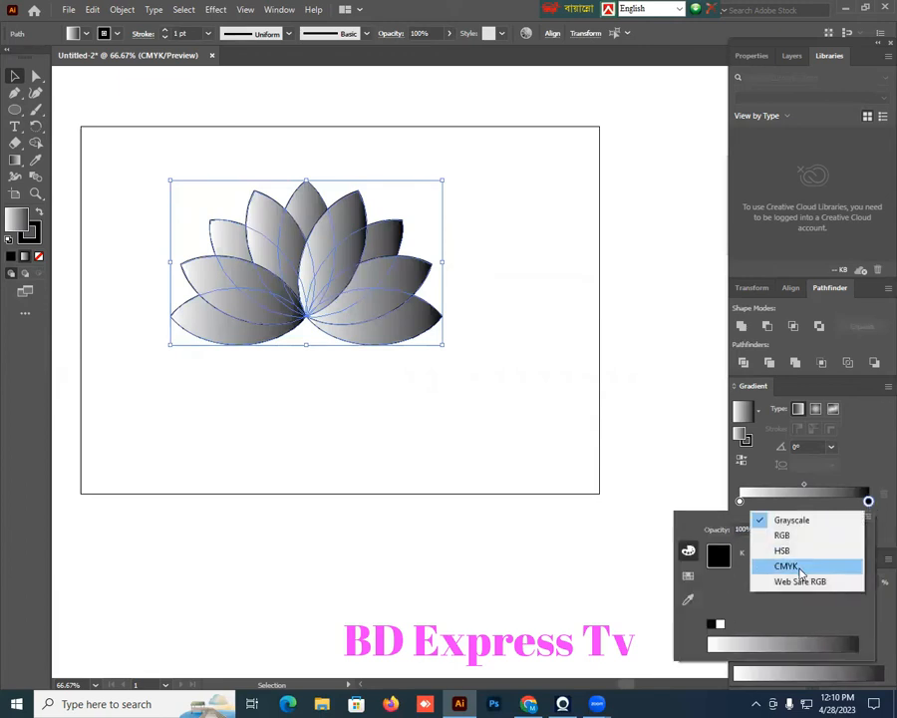
pyautogui.click(794, 563)
pyautogui.click(840, 638)
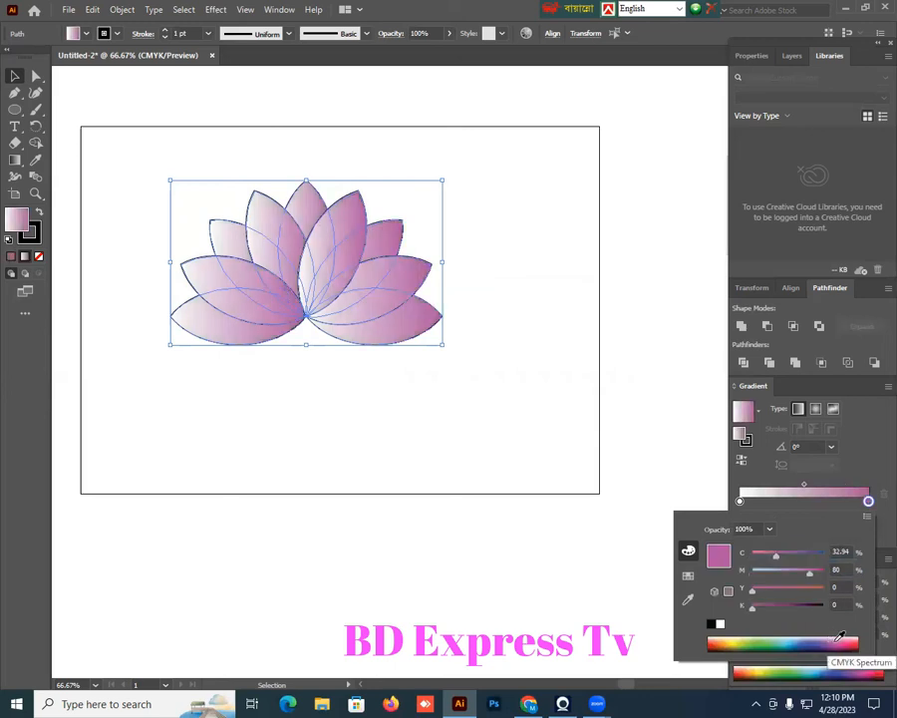
pyautogui.click(845, 635)
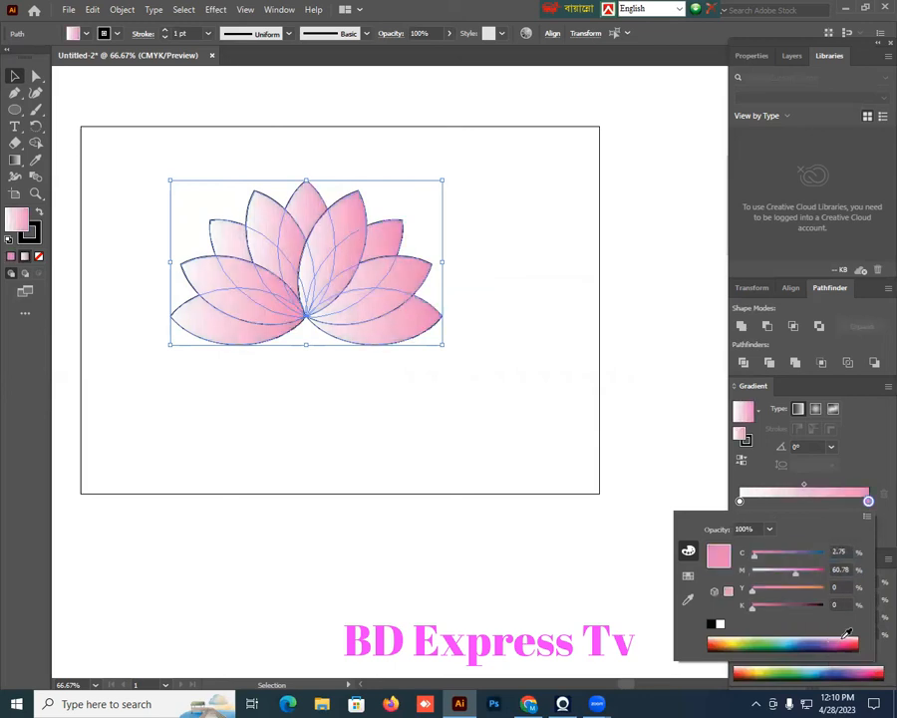
pyautogui.click(849, 635)
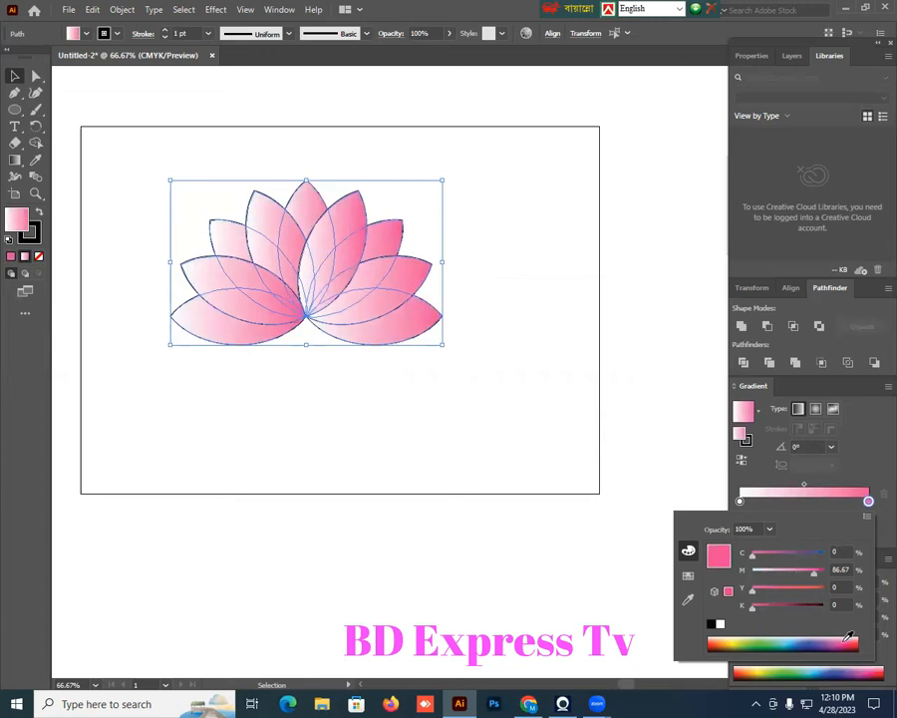
pyautogui.click(847, 636)
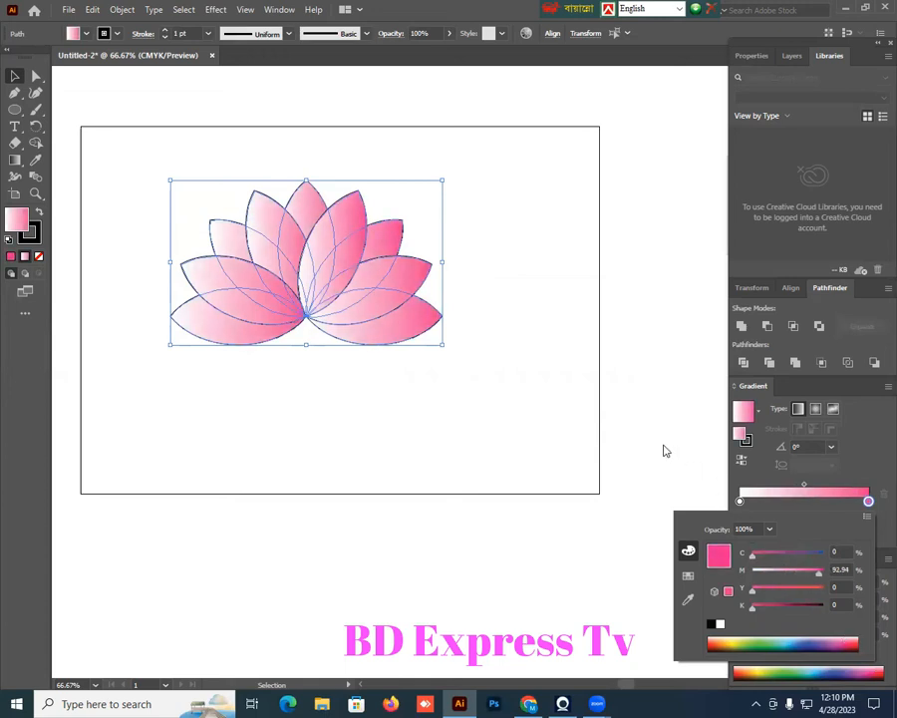
pyautogui.click(715, 498)
# Recolor the white start stop of the petals' gradient to a CMYK blue with C 61.96, M 26.27, Y 0, K 0
pyautogui.click(740, 502)
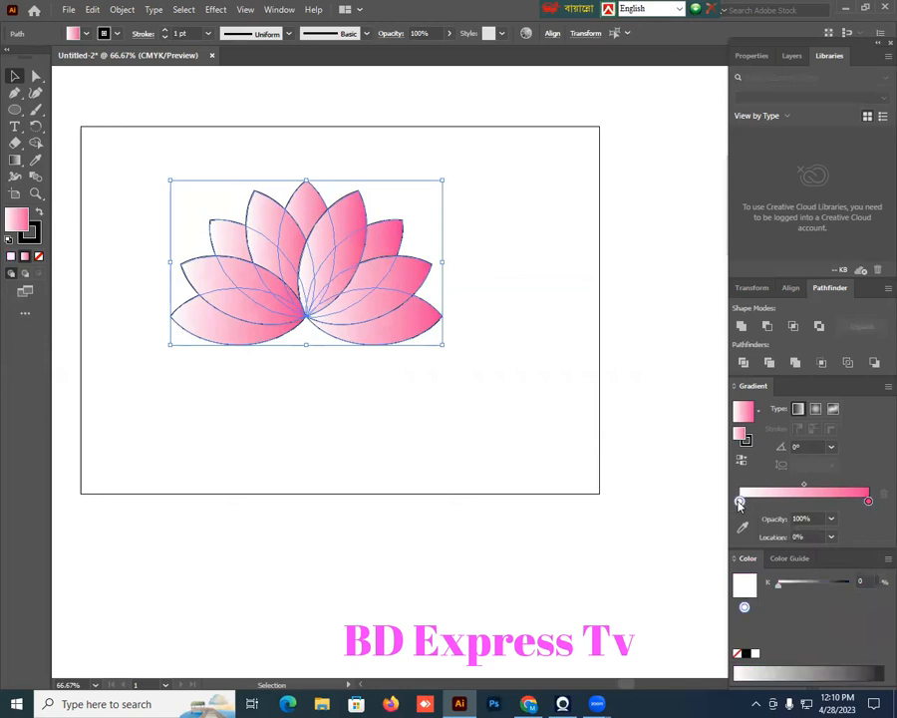
pyautogui.doubleClick(740, 501)
pyautogui.click(859, 542)
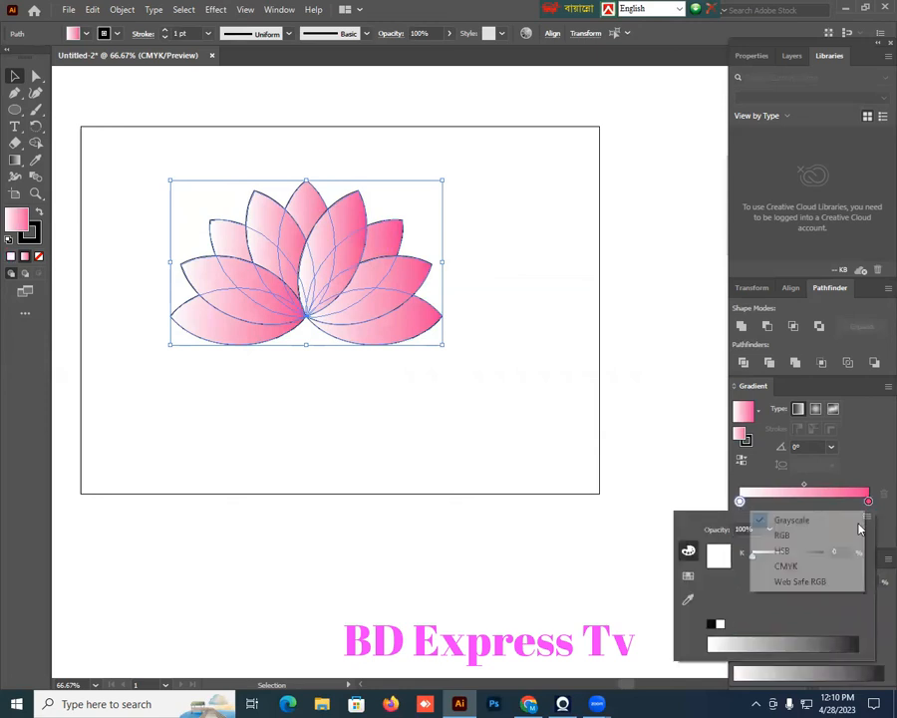
pyautogui.click(817, 566)
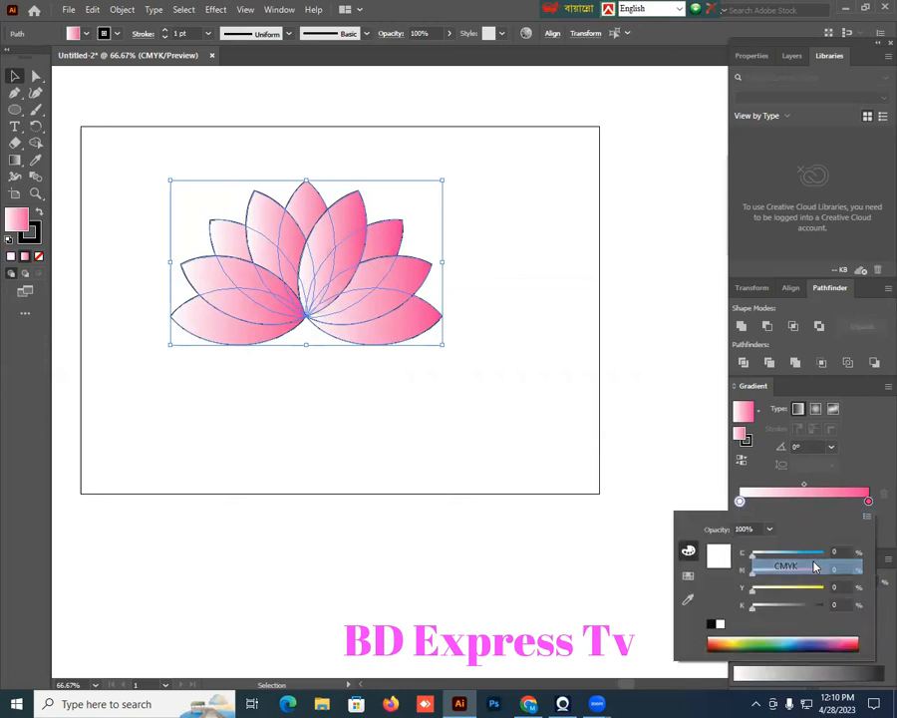
pyautogui.click(800, 638)
pyautogui.click(798, 634)
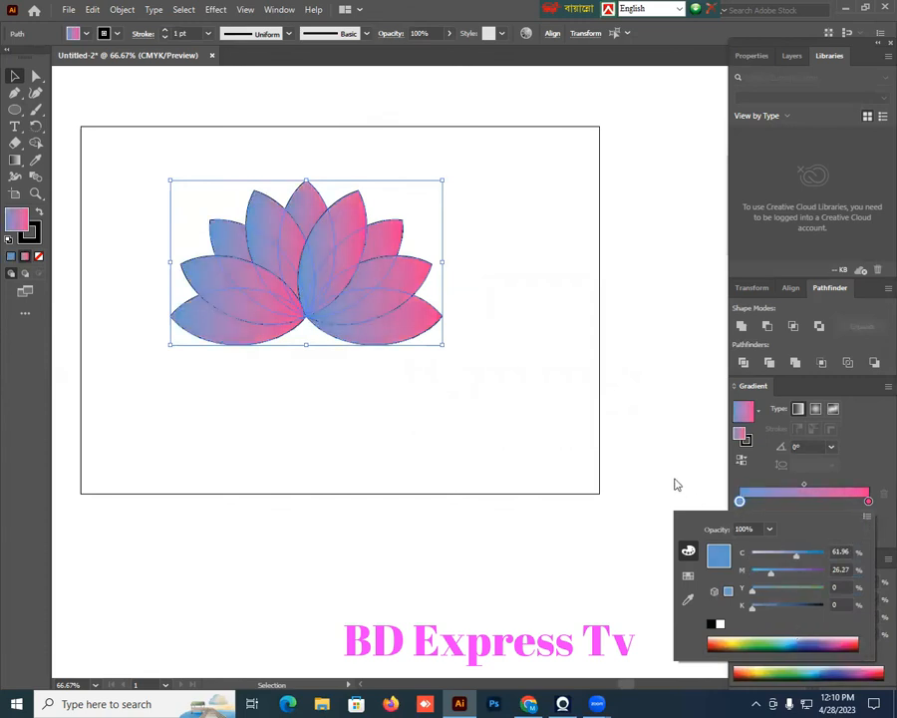
pyautogui.press('Escape')
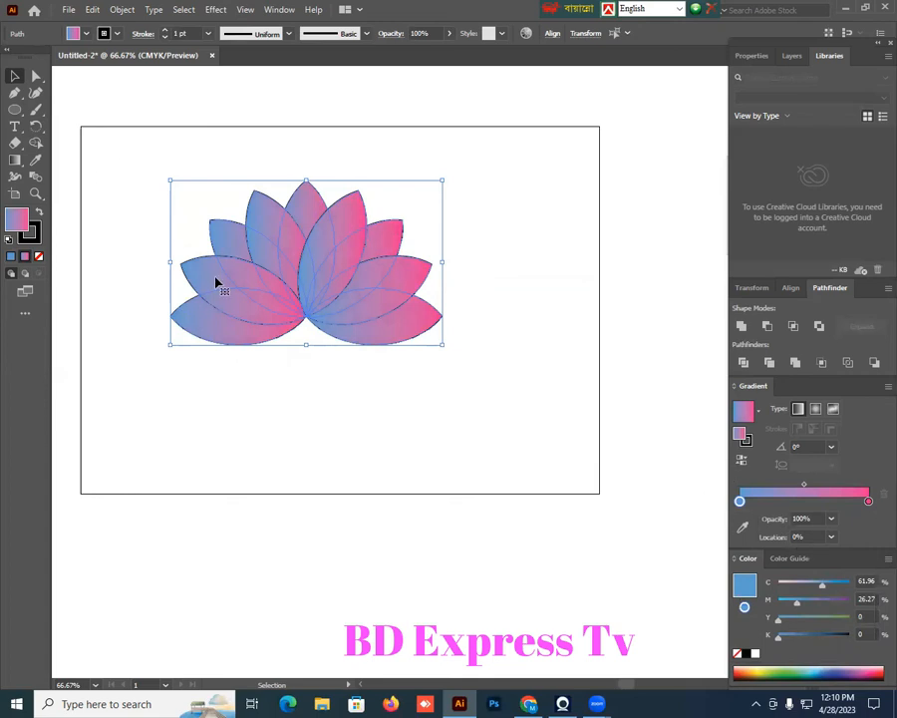
# Try gradient, magenta, red and orange swatches on the petals' stroke, and settle on dark green C=90 M=30 Y=95 K=30
pyautogui.click(38, 231)
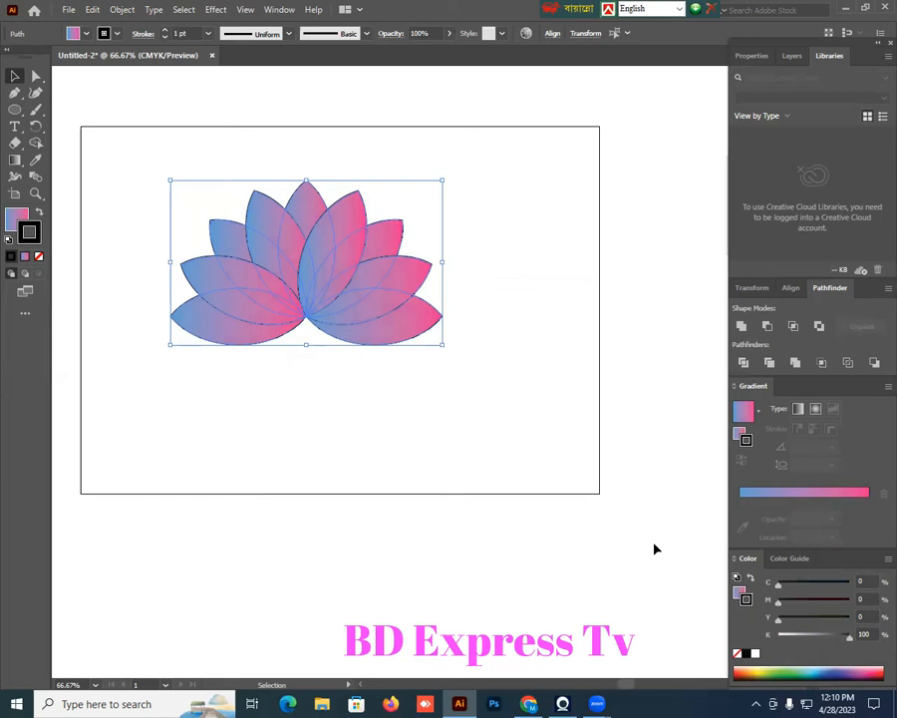
pyautogui.click(103, 34)
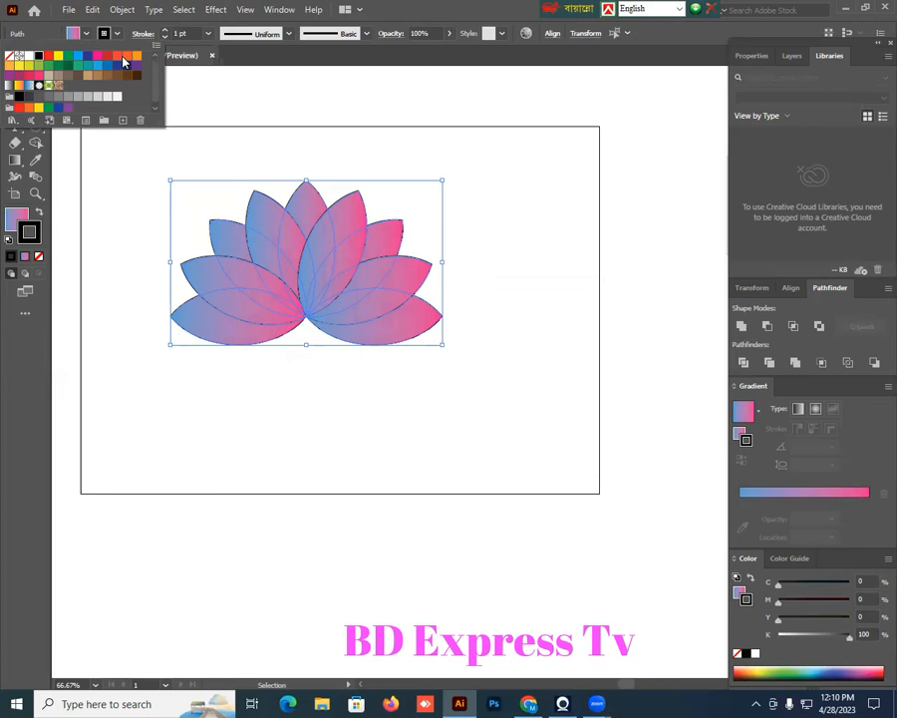
pyautogui.click(17, 87)
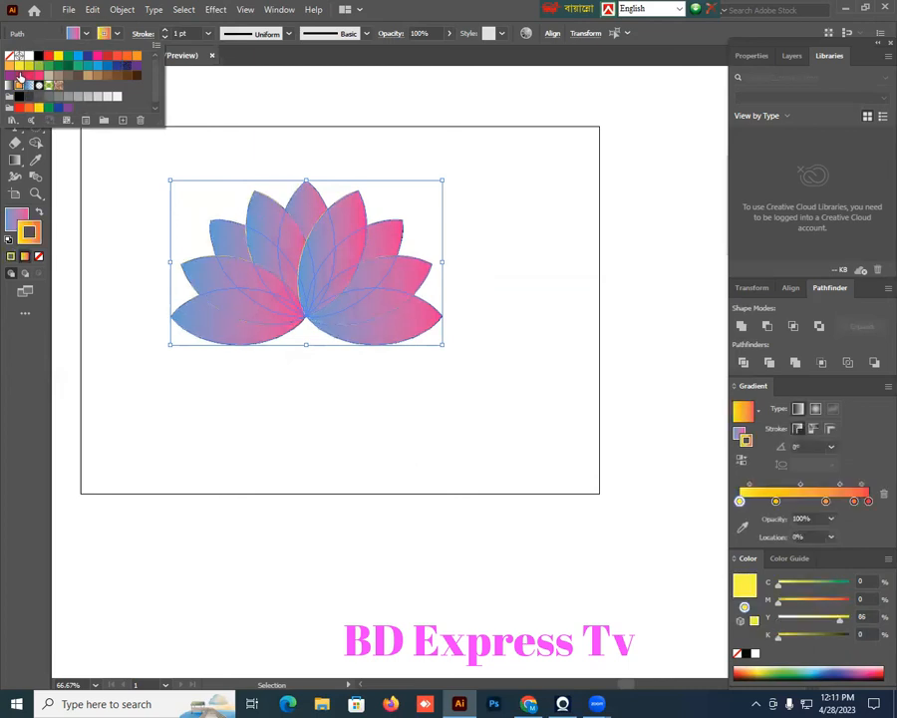
pyautogui.click(19, 77)
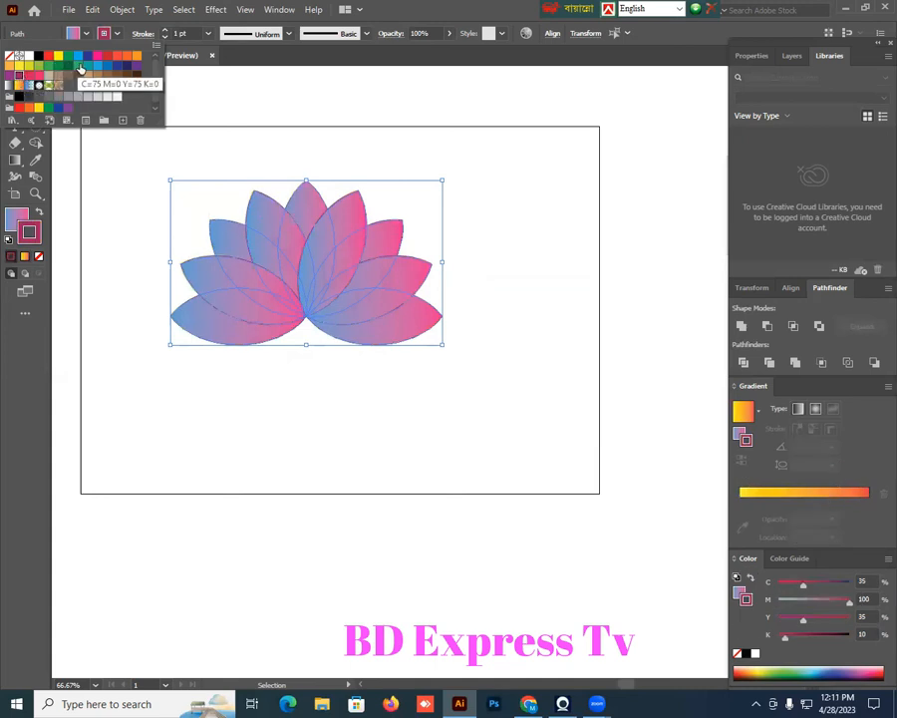
pyautogui.click(109, 57)
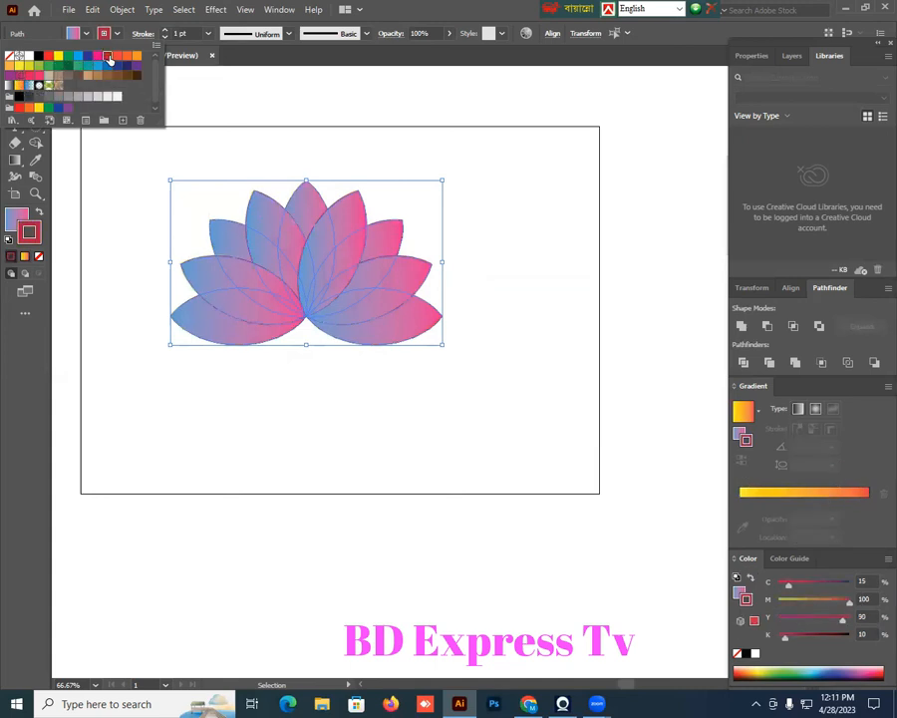
pyautogui.click(124, 57)
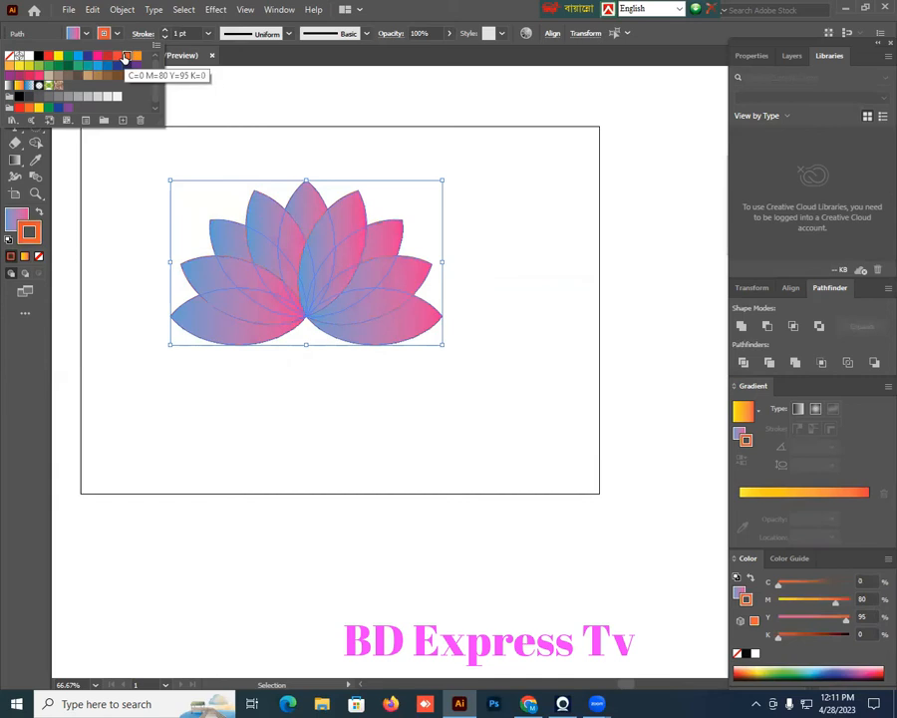
pyautogui.click(67, 66)
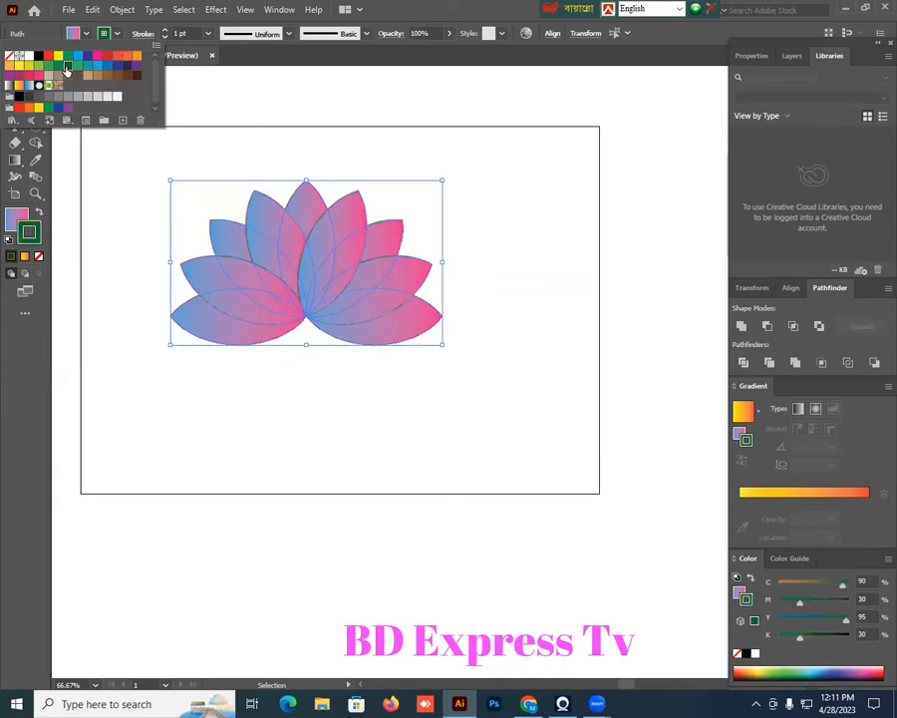
pyautogui.click(109, 232)
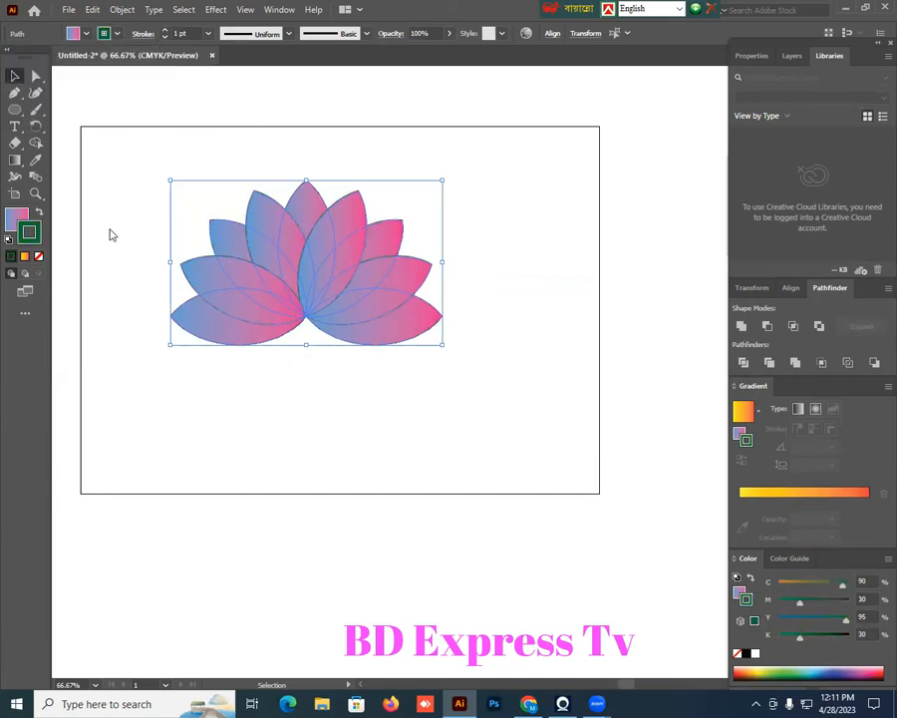
# Reselect the whole lotus and set its stroke weight to 2 pt
pyautogui.click(274, 412)
pyautogui.moveTo(163, 179); pyautogui.dragTo(418, 361)
pyautogui.click(166, 31)
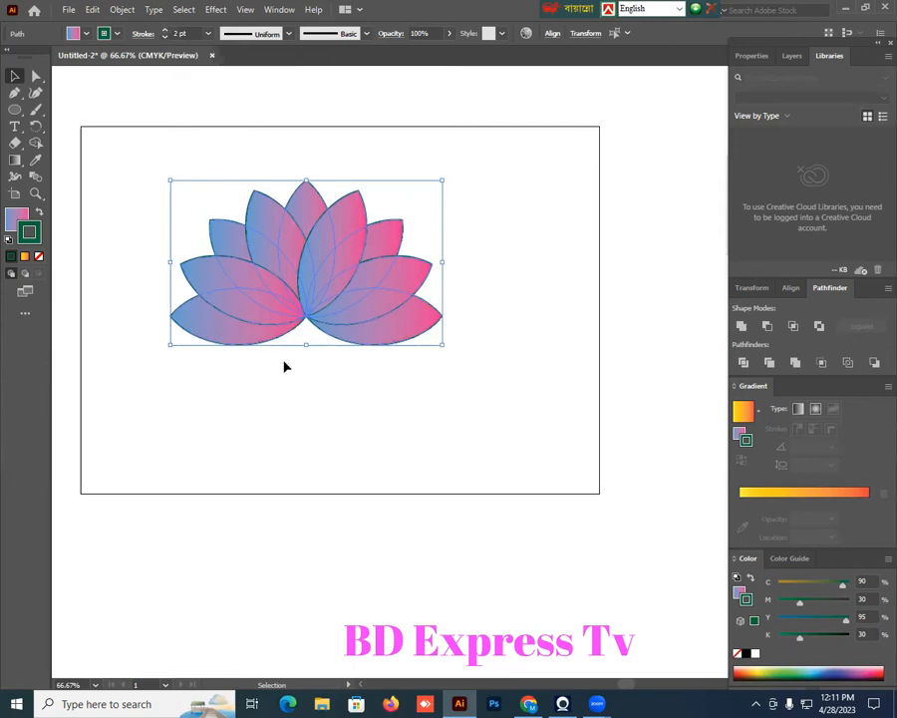
pyautogui.click(288, 372)
# Select all petals, show the Transparency settings and set the petals' blending mode to Lighten
pyautogui.moveTo(143, 171); pyautogui.dragTo(489, 398)
pyautogui.click(279, 10)
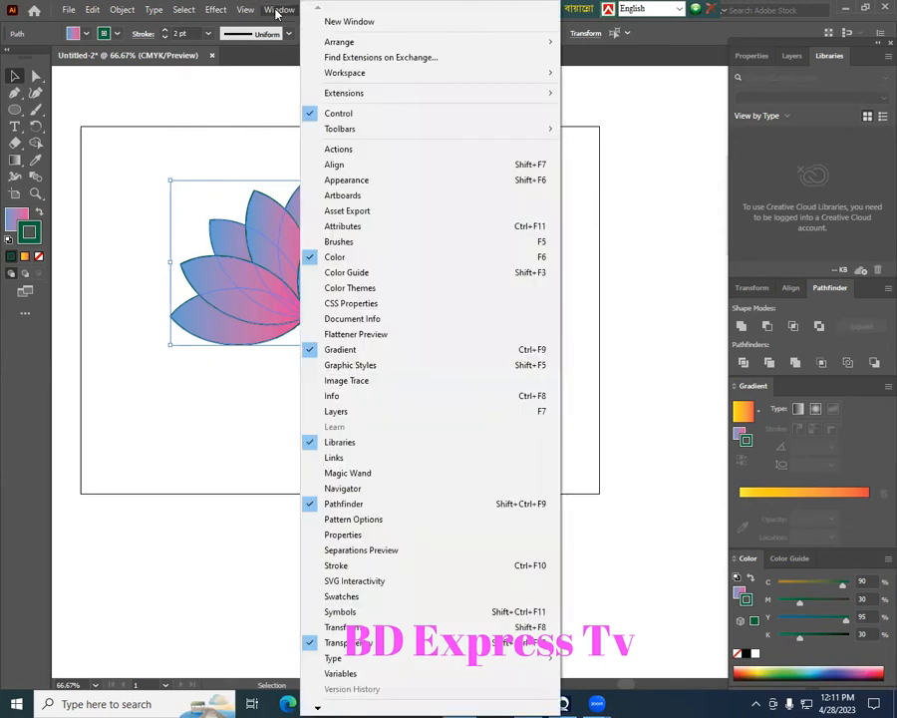
pyautogui.click(373, 648)
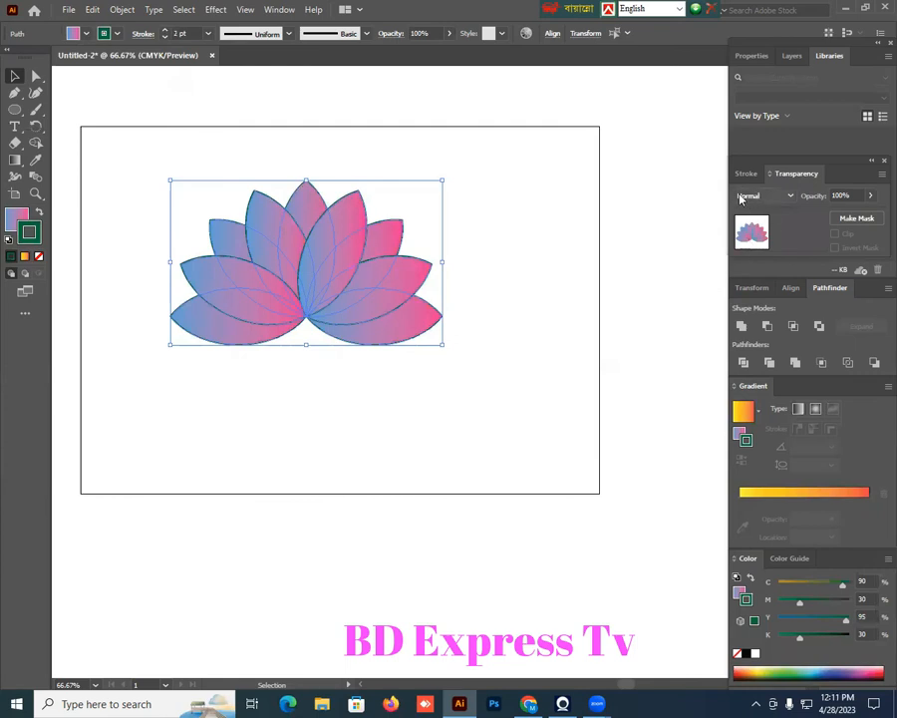
pyautogui.click(791, 197)
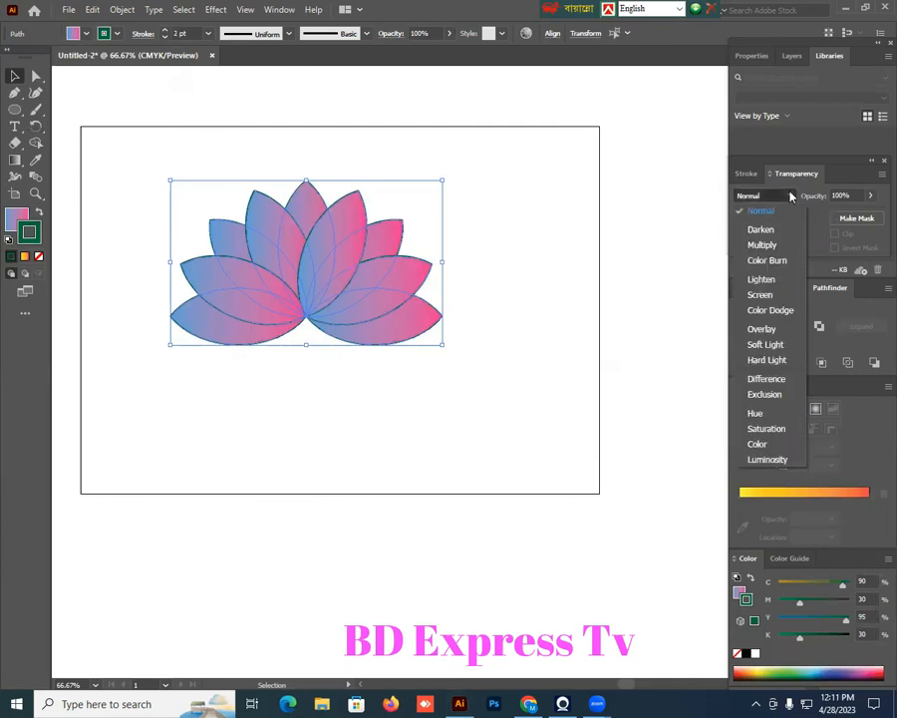
pyautogui.click(768, 278)
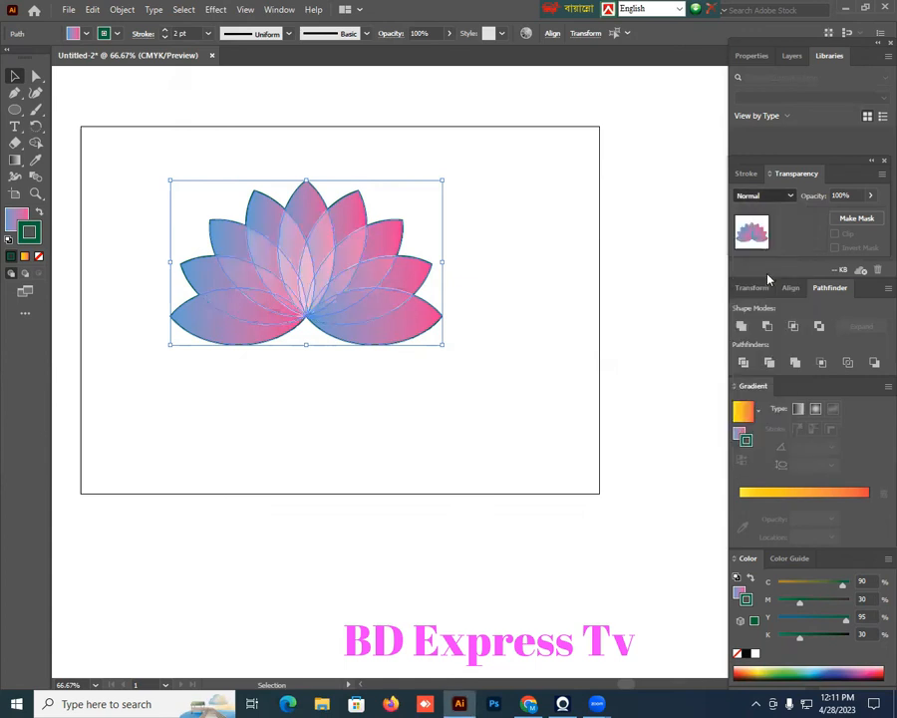
# Try the Screen and Overlay blending modes on the petals
pyautogui.click(787, 197)
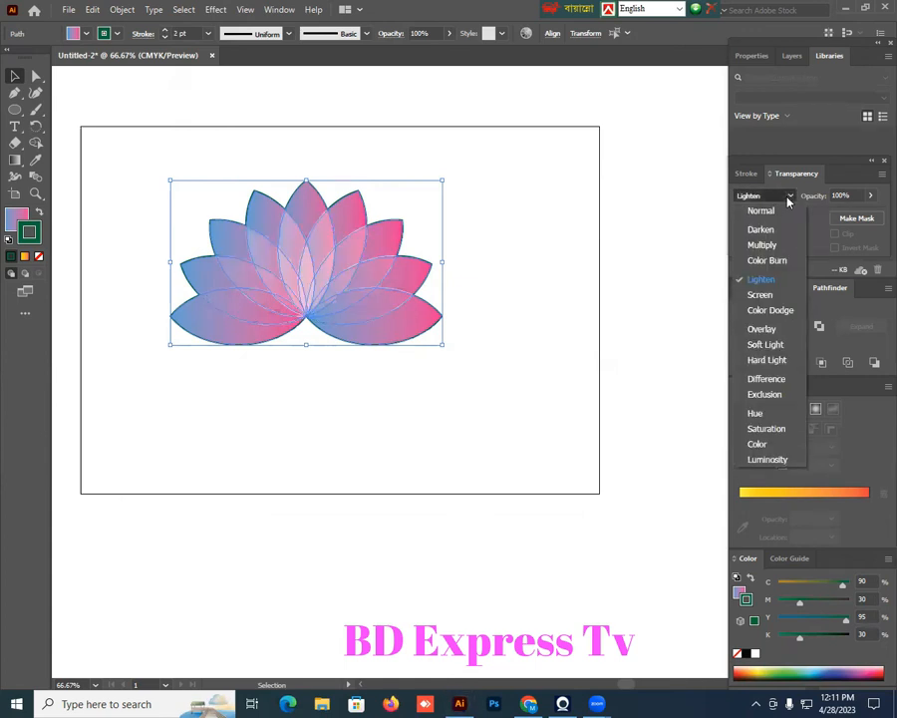
pyautogui.click(768, 297)
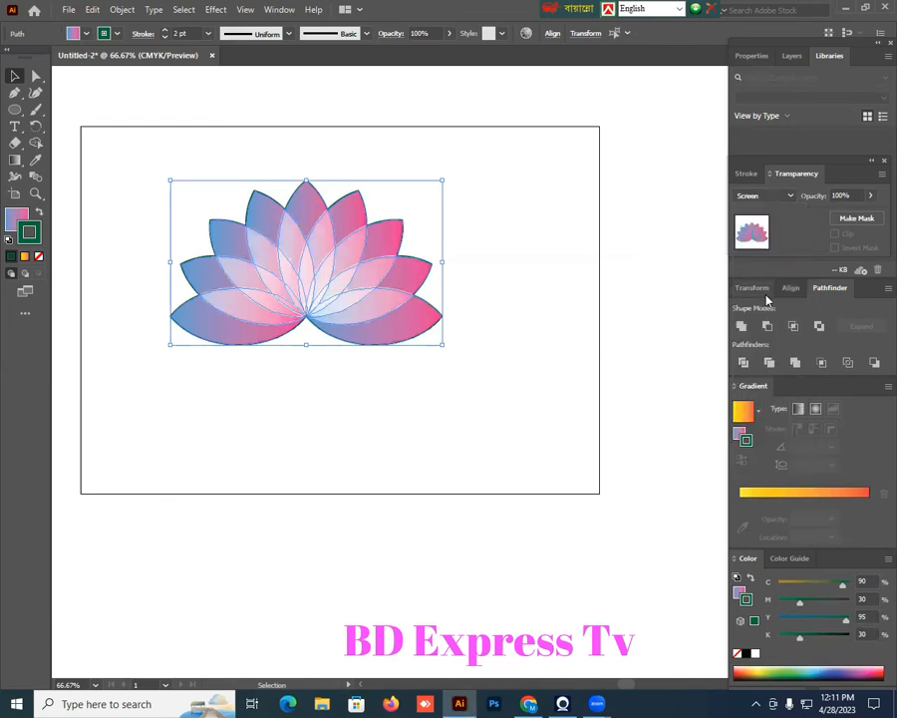
pyautogui.click(790, 198)
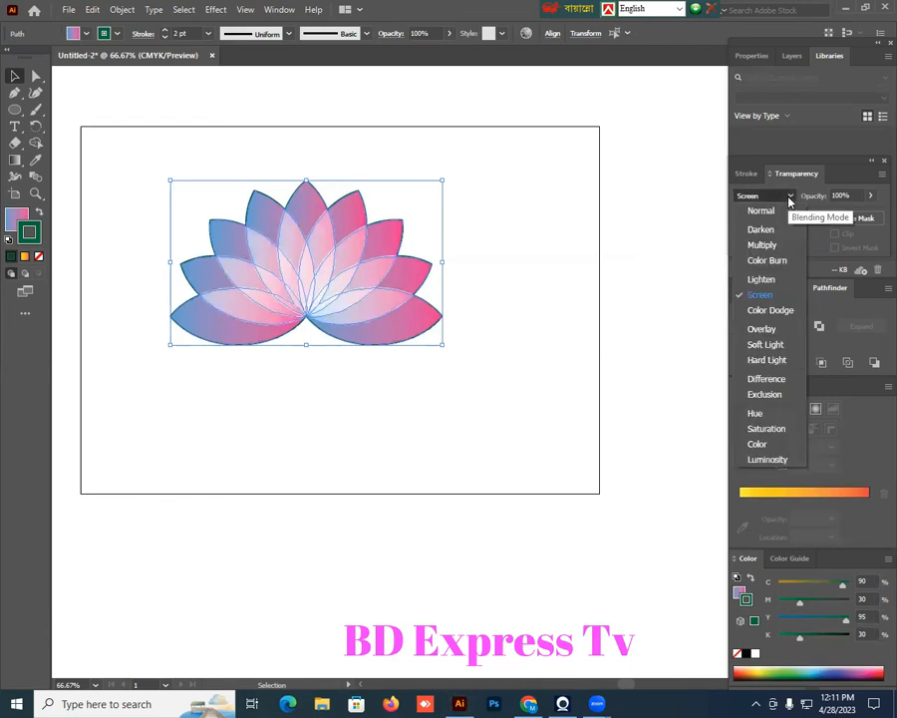
pyautogui.click(763, 329)
pyautogui.click(559, 331)
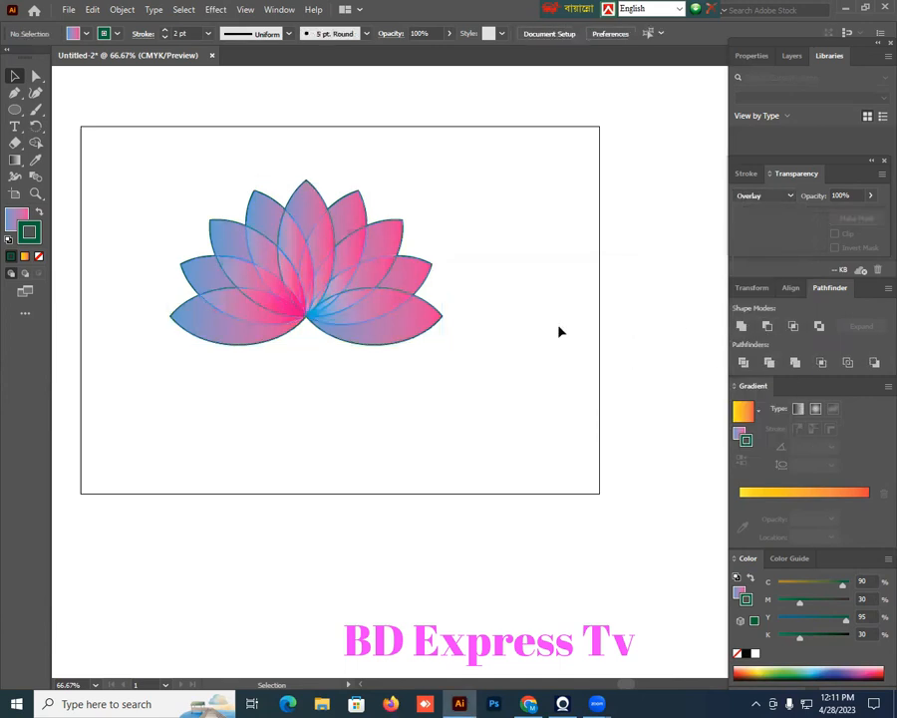
# Select the whole lotus and set its blending mode to Multiply
pyautogui.moveTo(147, 154); pyautogui.dragTo(465, 375)
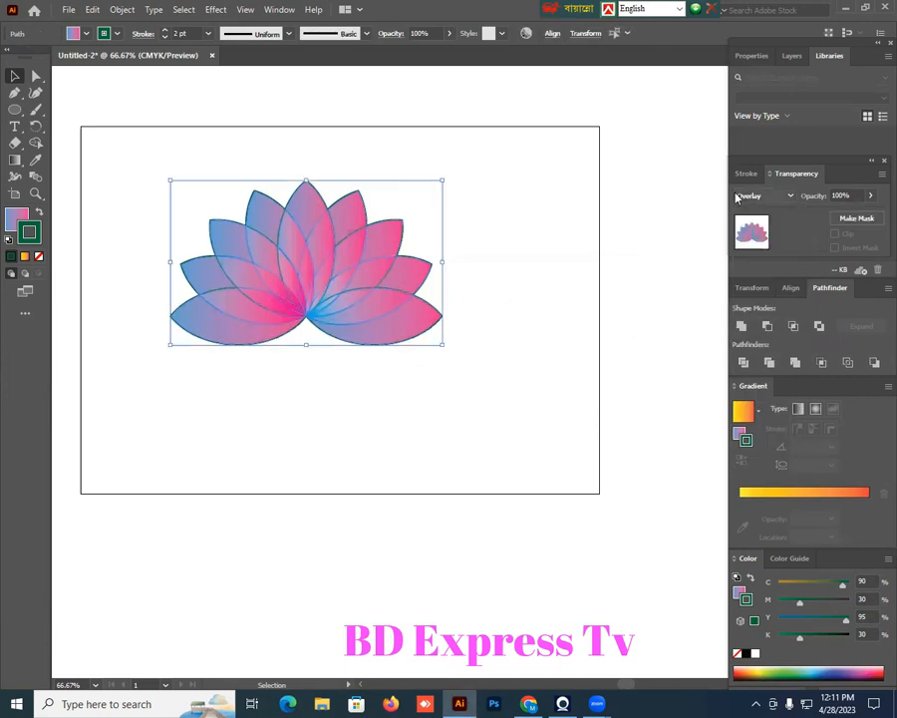
pyautogui.click(789, 197)
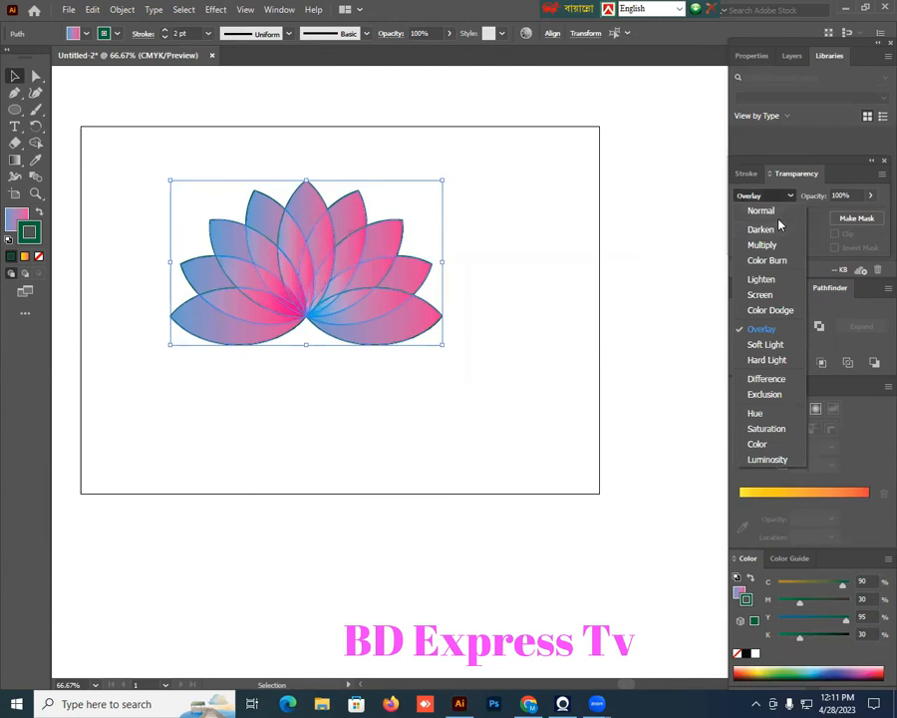
pyautogui.click(771, 249)
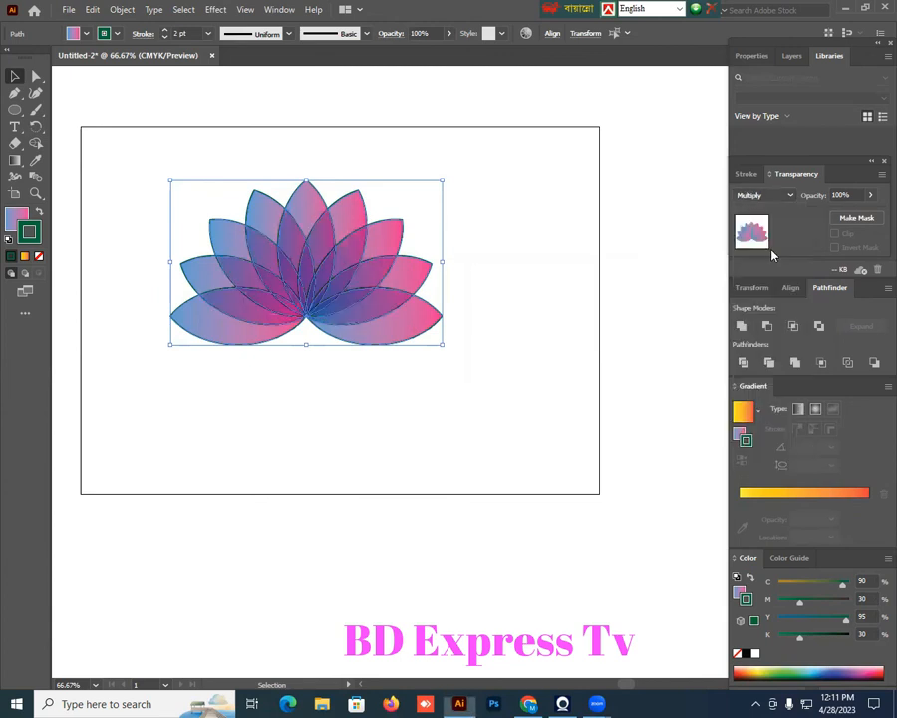
# Select the whole lotus flower and set its blending mode to Screen
pyautogui.click(563, 278)
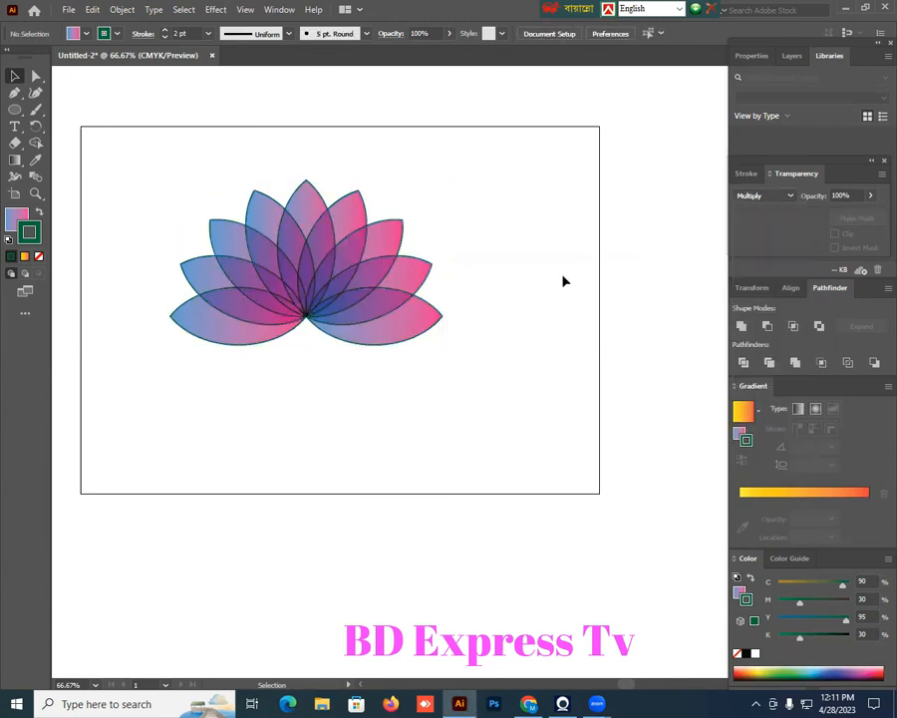
pyautogui.moveTo(168, 174); pyautogui.dragTo(453, 383)
pyautogui.click(784, 201)
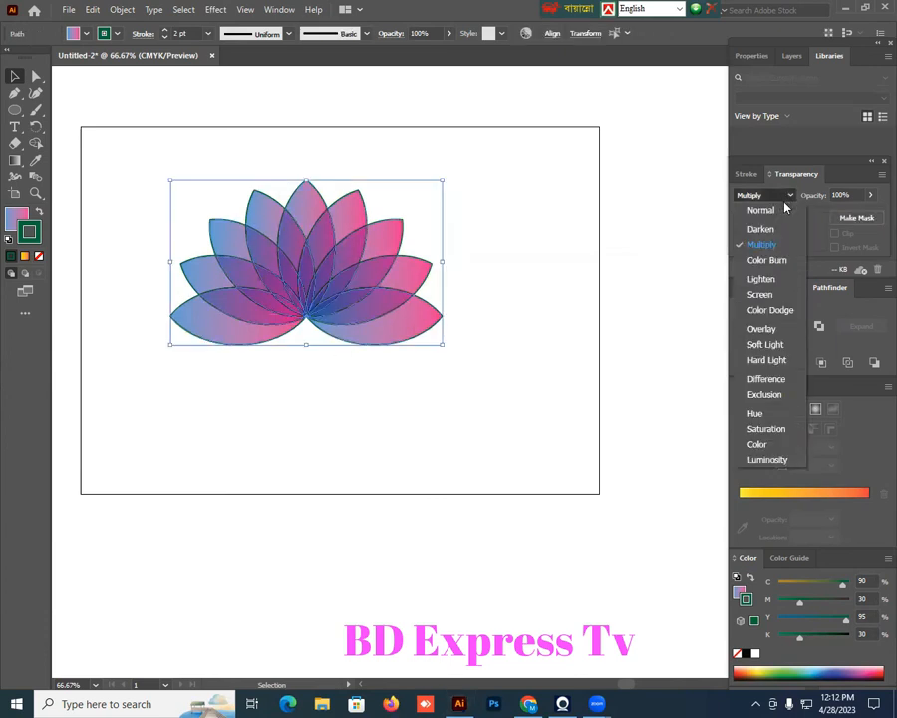
pyautogui.click(772, 293)
pyautogui.click(521, 336)
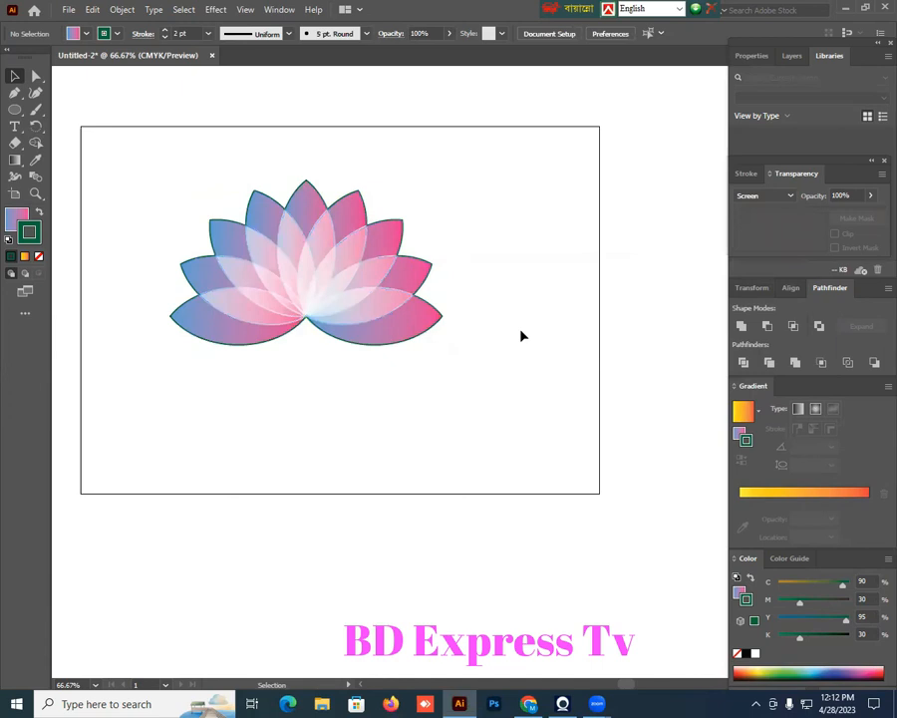
# Draw a thin vertical rectangle as a stem running down from the point where the petals meet
pyautogui.click(15, 110)
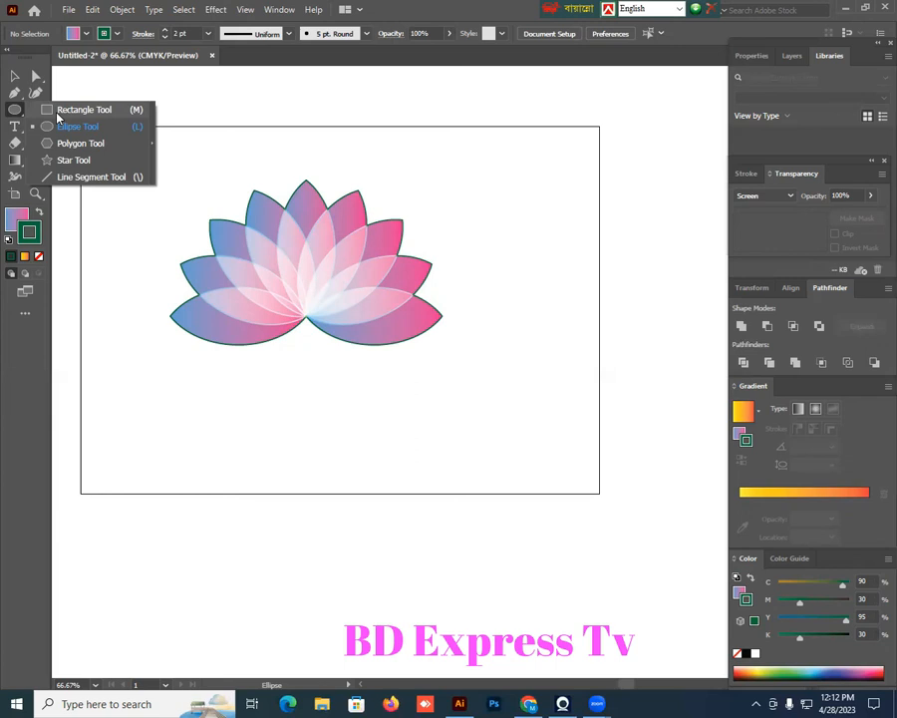
pyautogui.click(58, 114)
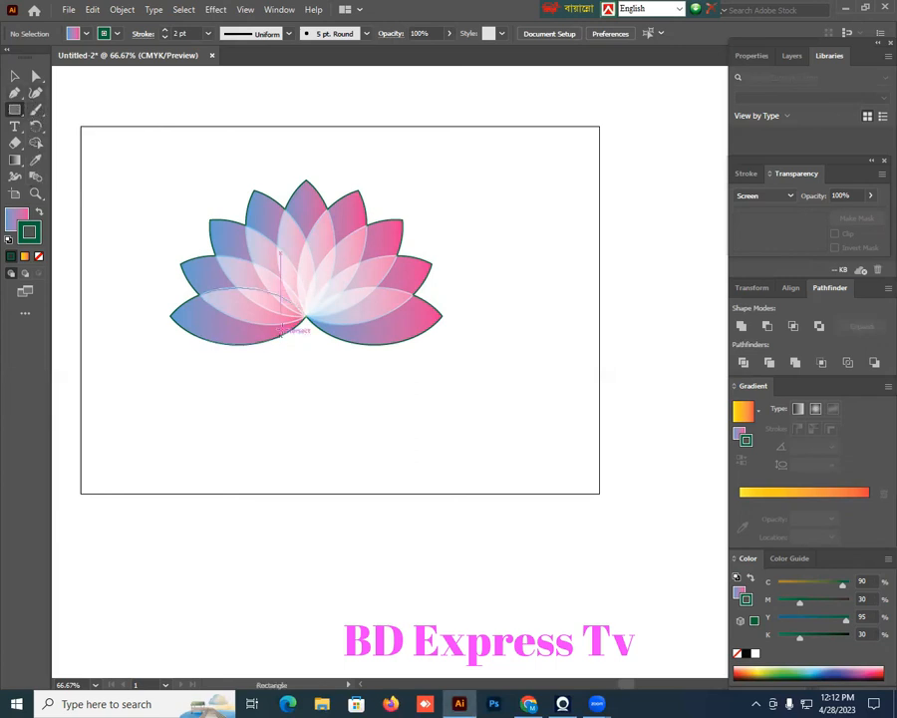
pyautogui.moveTo(306, 321); pyautogui.dragTo(303, 411)
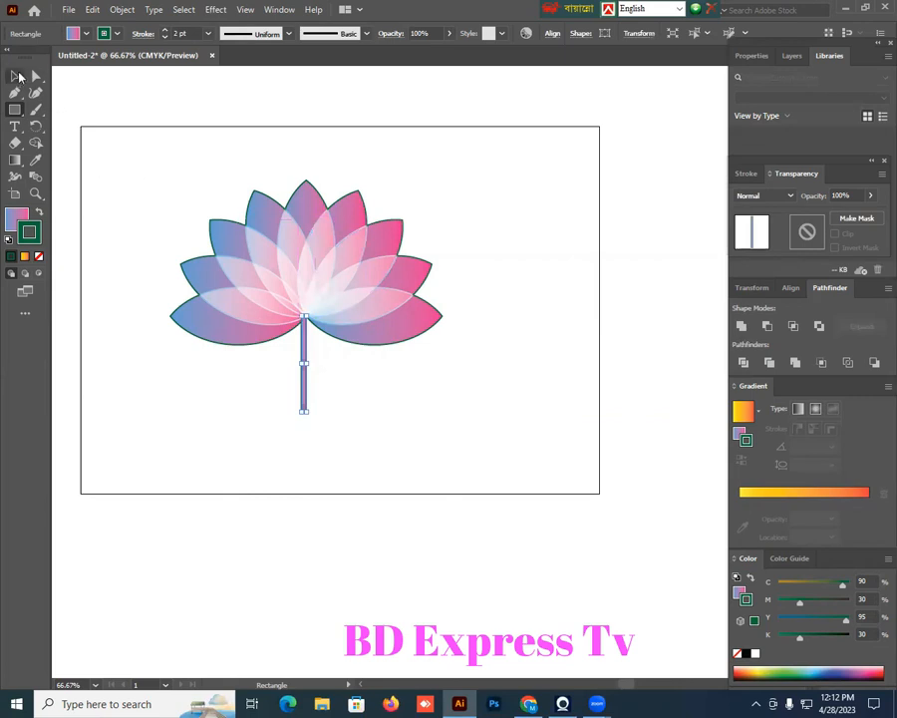
pyautogui.press('v')
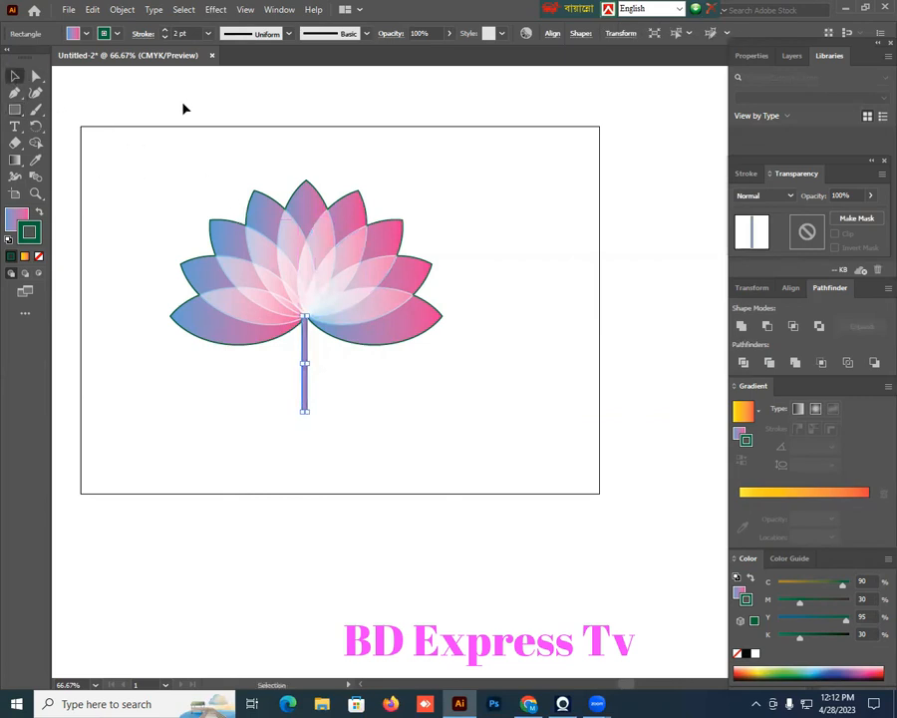
pyautogui.click(412, 415)
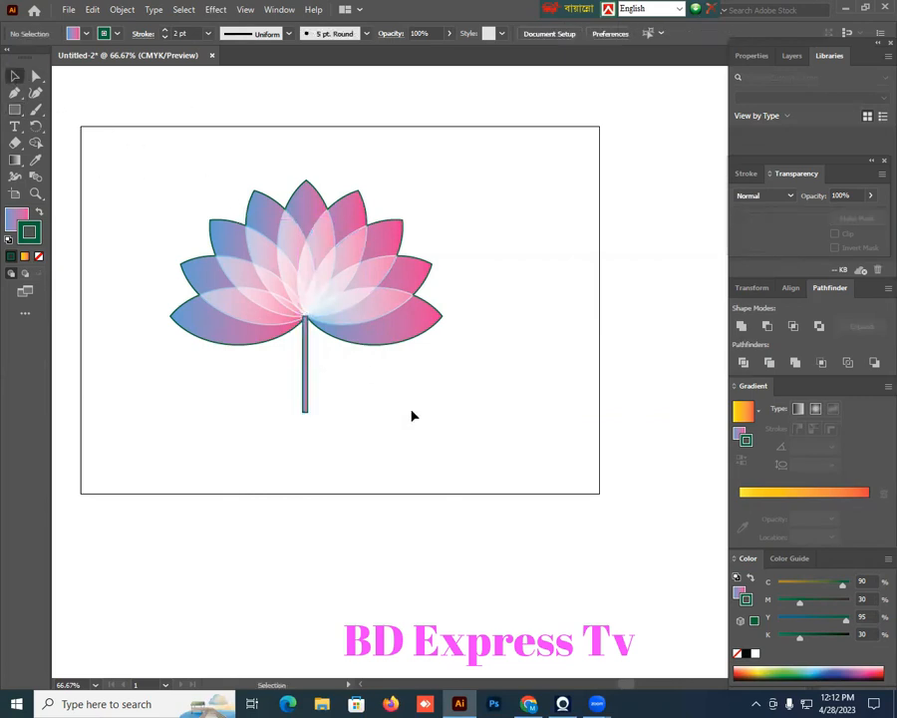
# Select the stem rectangle and set its fill to None, keeping the green stroke
pyautogui.moveTo(283, 381); pyautogui.dragTo(342, 428)
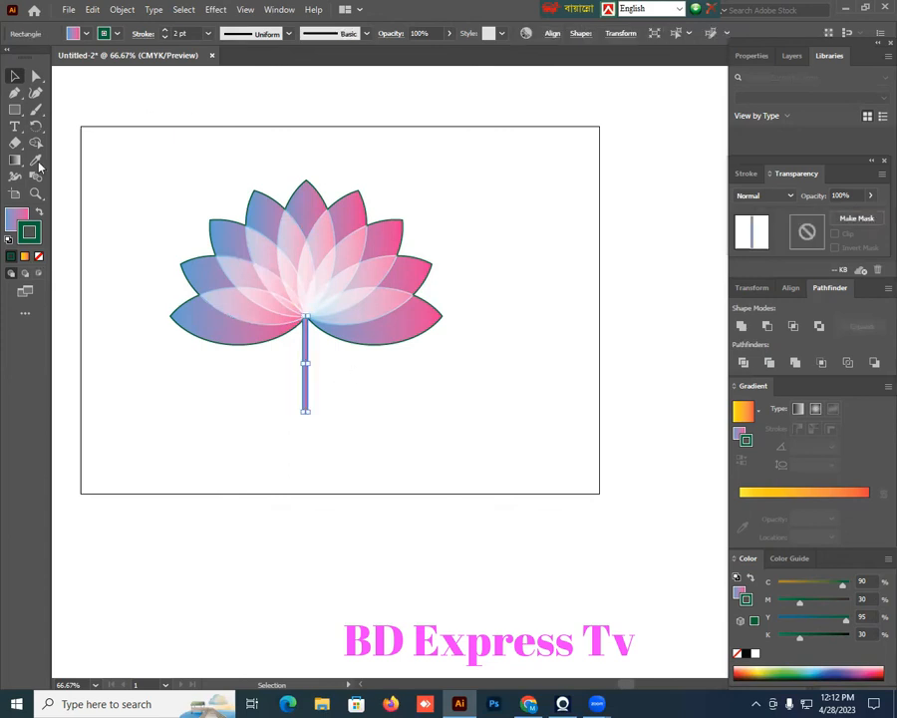
pyautogui.click(24, 223)
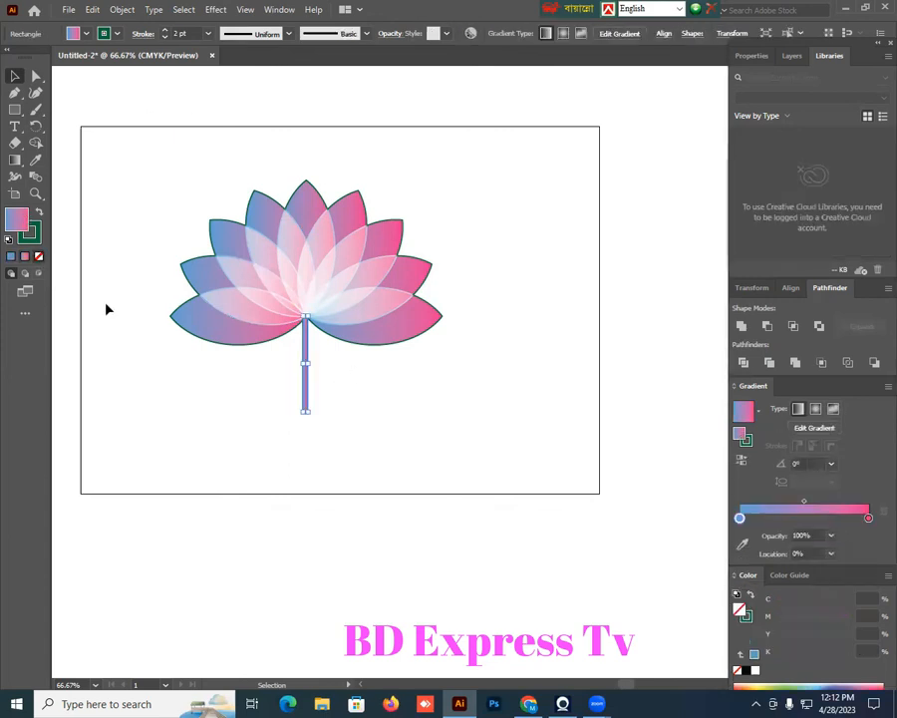
pyautogui.press('/')
pyautogui.click(152, 312)
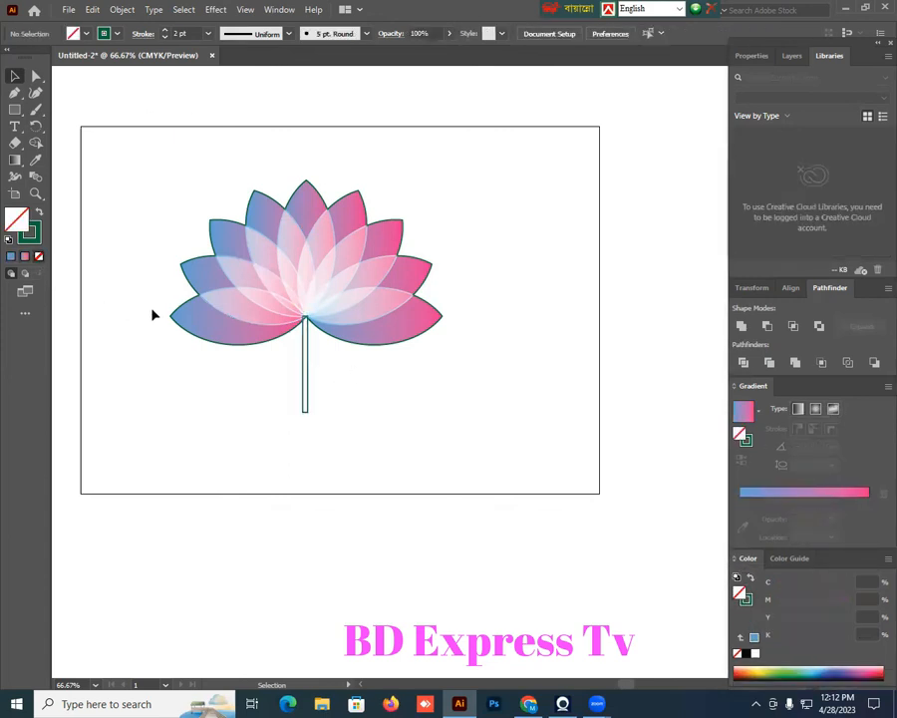
# Swap the stem's fill and stroke to give it a solid dark green fill and no stroke
pyautogui.click(37, 214)
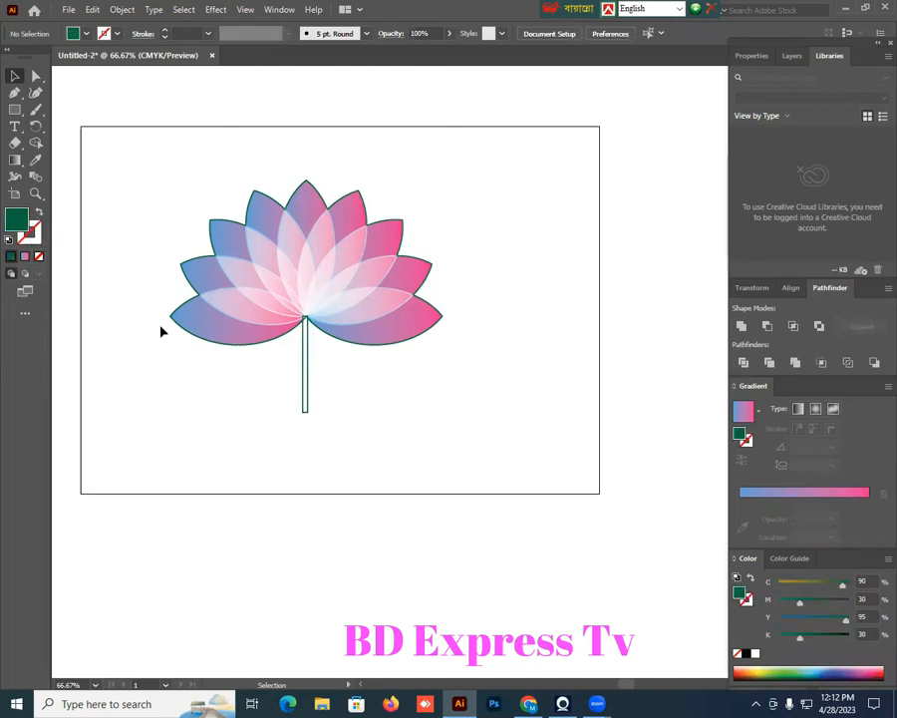
pyautogui.moveTo(293, 380); pyautogui.dragTo(351, 426)
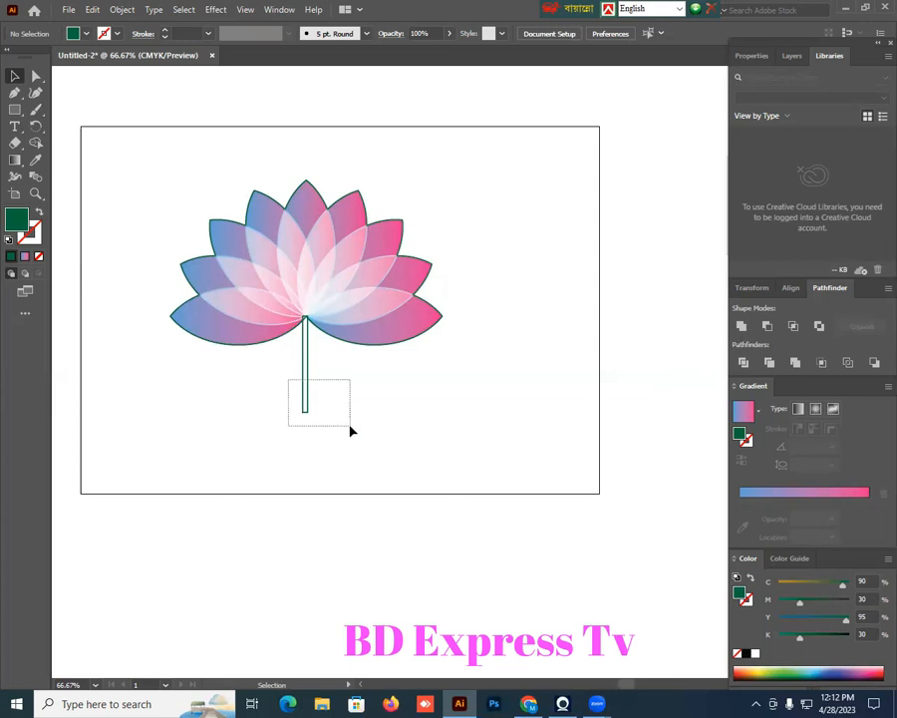
pyautogui.click(38, 213)
pyautogui.click(429, 407)
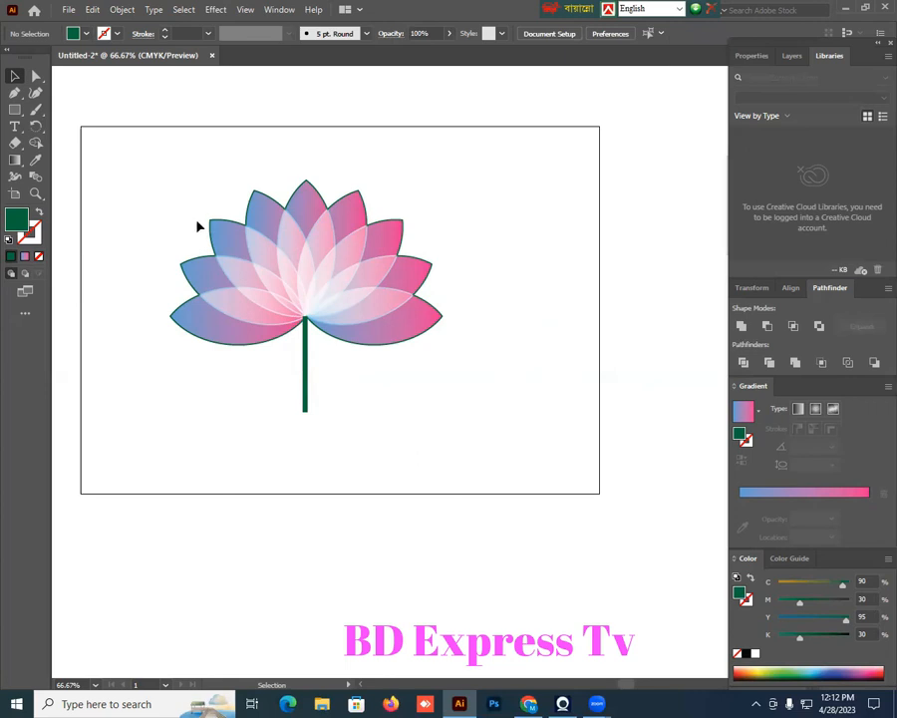
pyautogui.moveTo(131, 172); pyautogui.dragTo(470, 400)
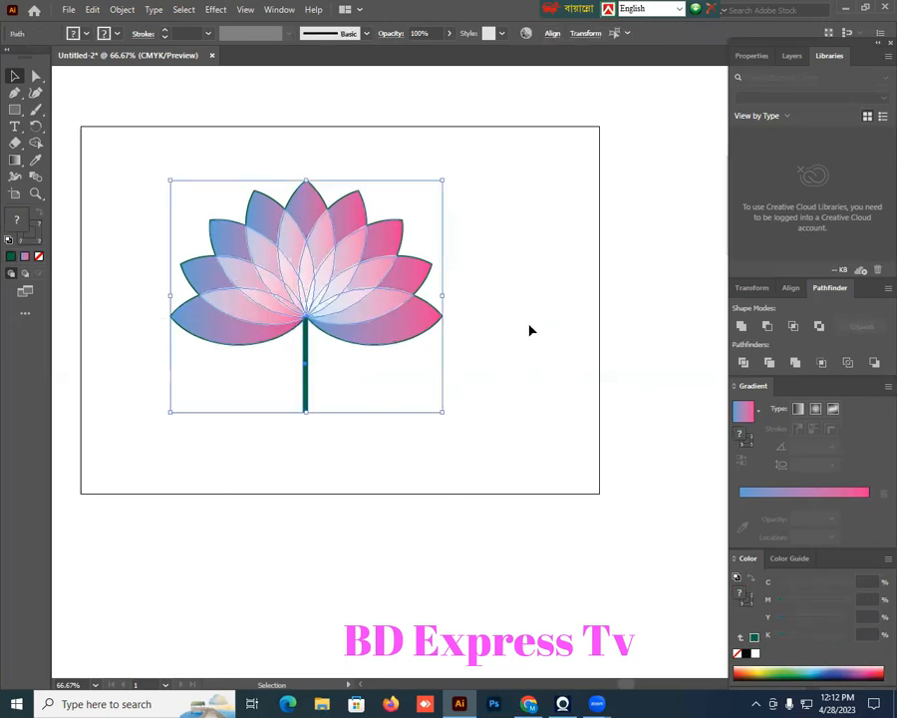
pyautogui.click(528, 329)
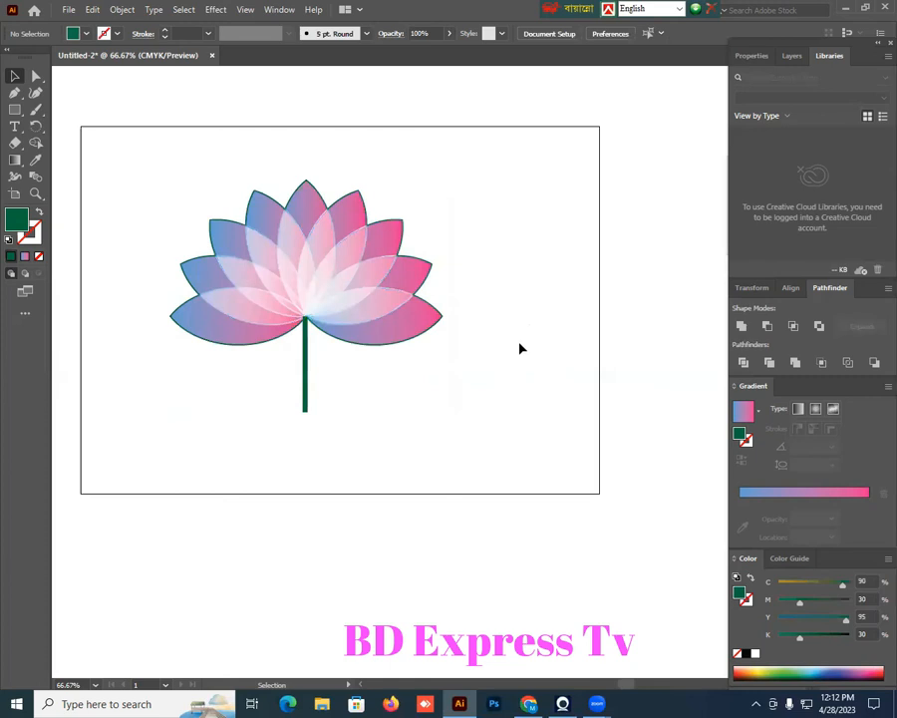